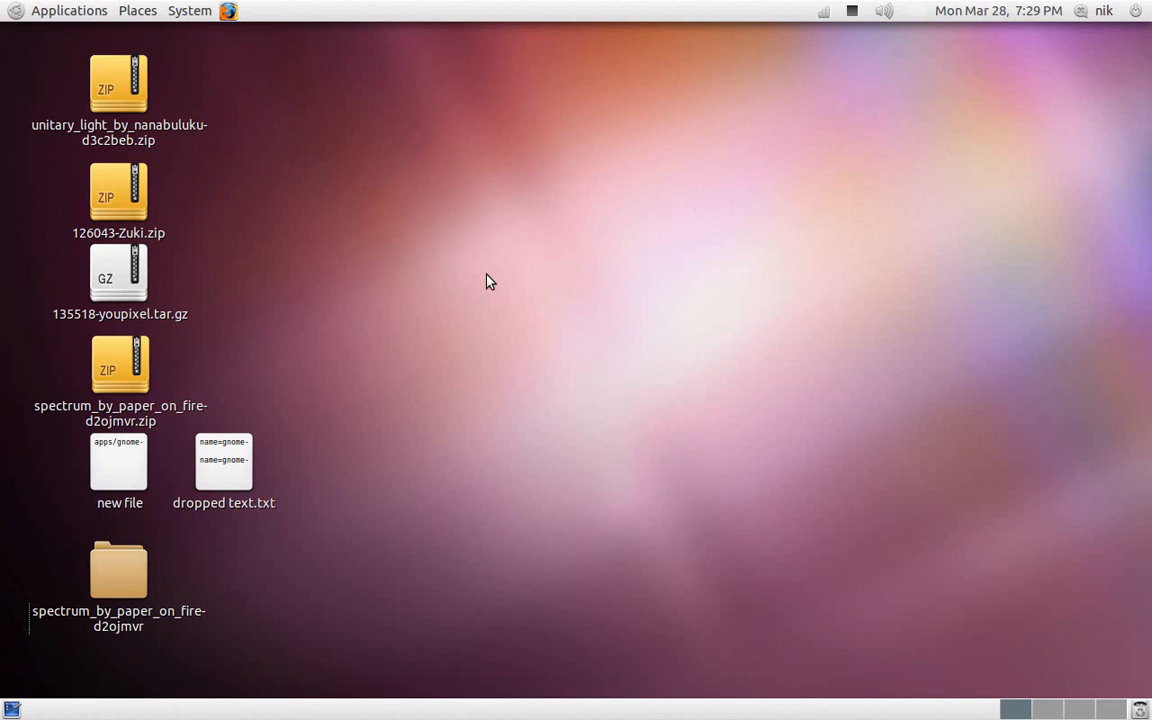
{"action": "left_click_drag", "start_coordinate": [128, 181], "coordinate": [100, 182]}
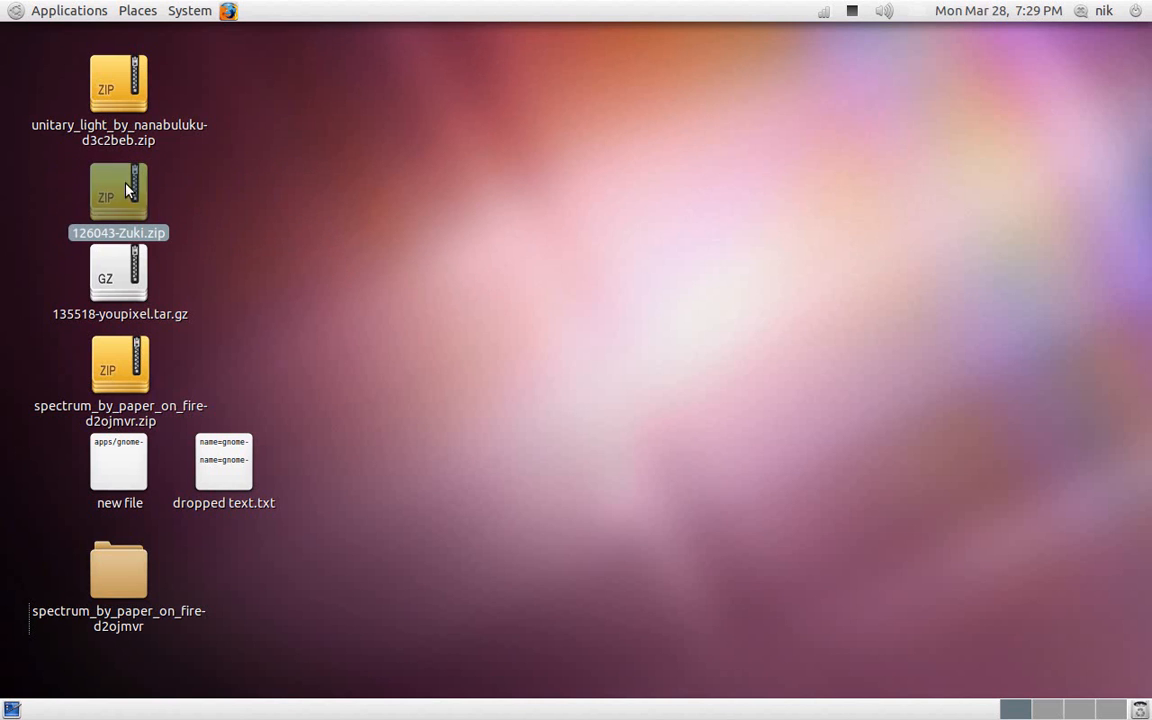
{"action": "left_click", "coordinate": [295, 200]}
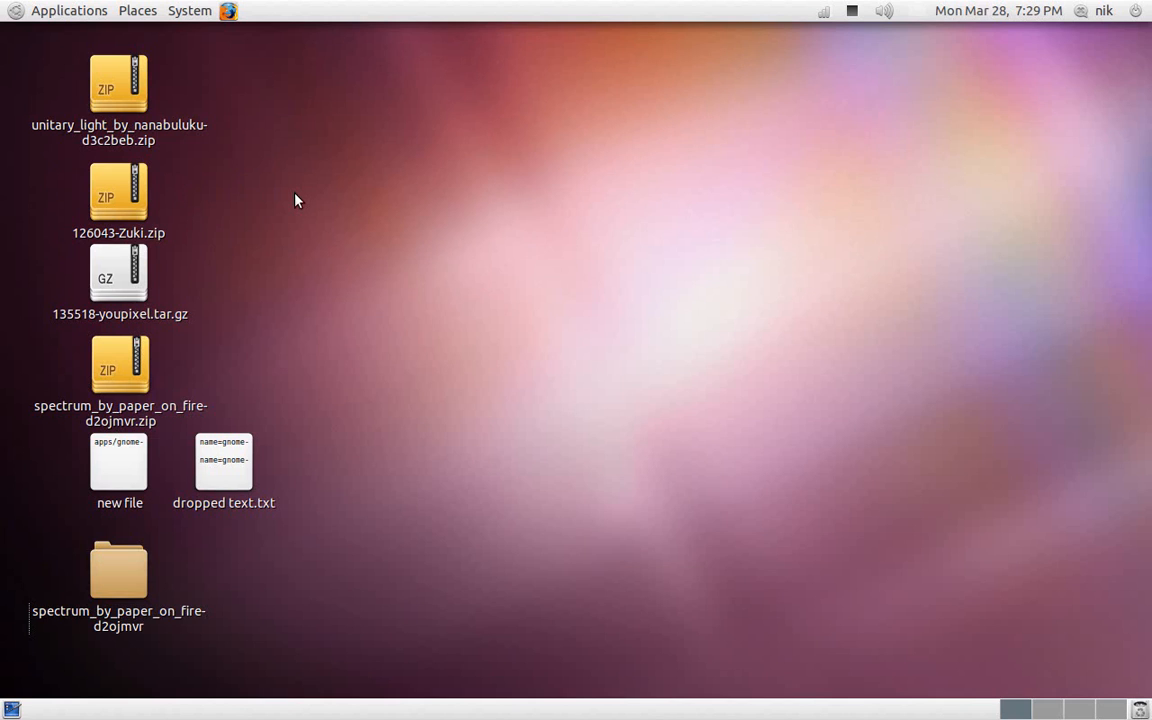
Try a solid color background on the top panel, and return it to None (use system theme)
{"action": "right_click", "coordinate": [390, 10]}
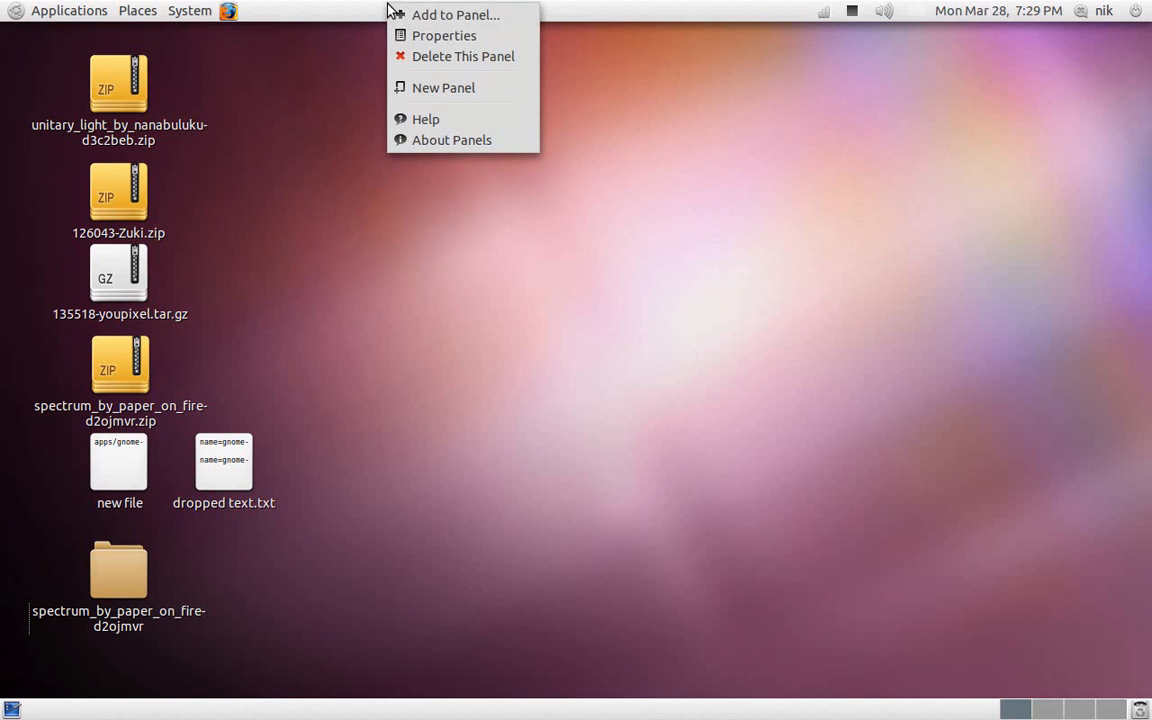
{"action": "left_click", "coordinate": [429, 38]}
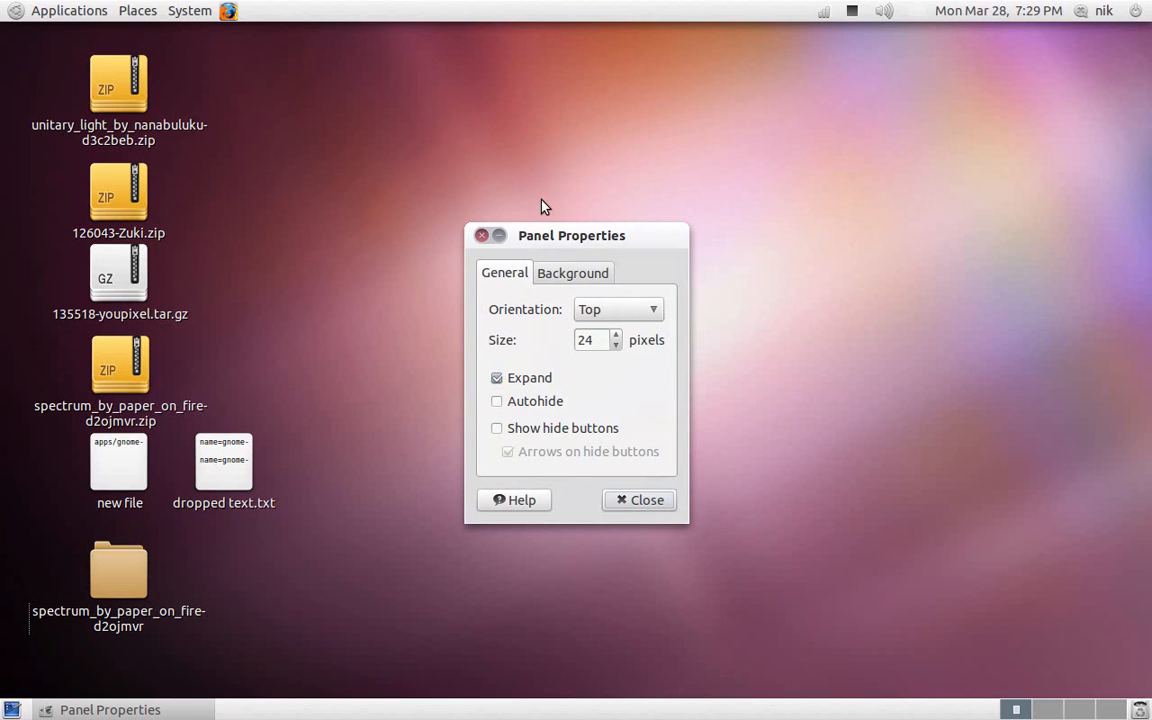
{"action": "left_click", "coordinate": [564, 275]}
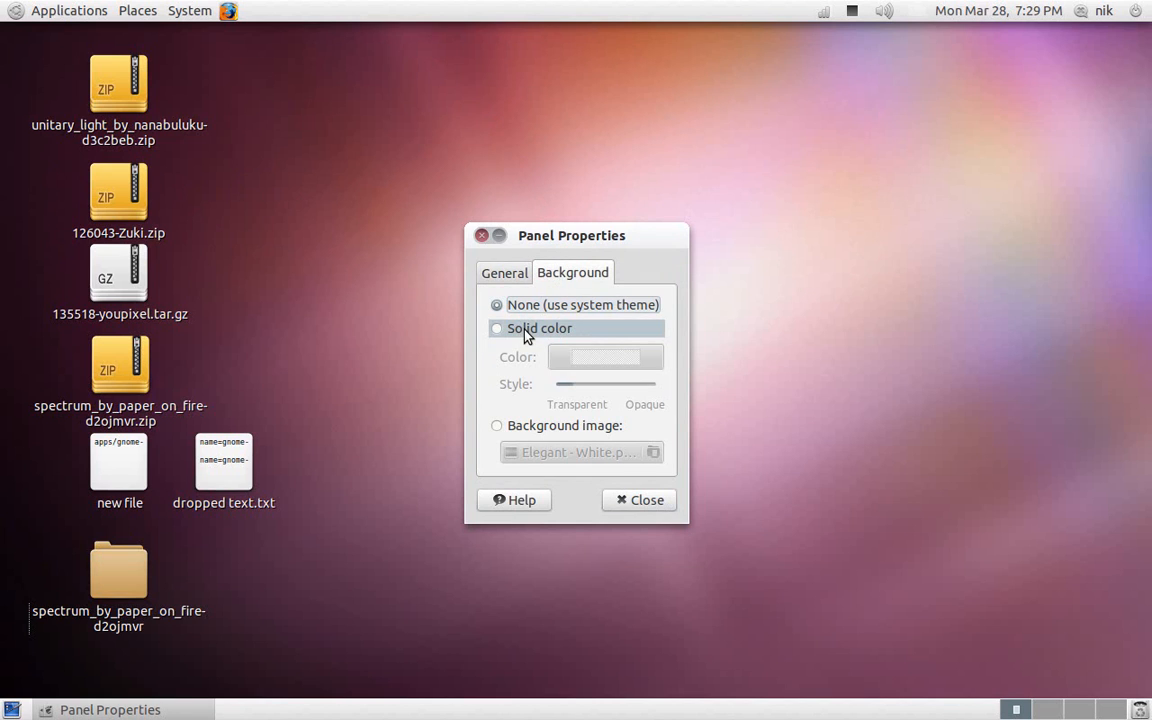
{"action": "left_click", "coordinate": [524, 333]}
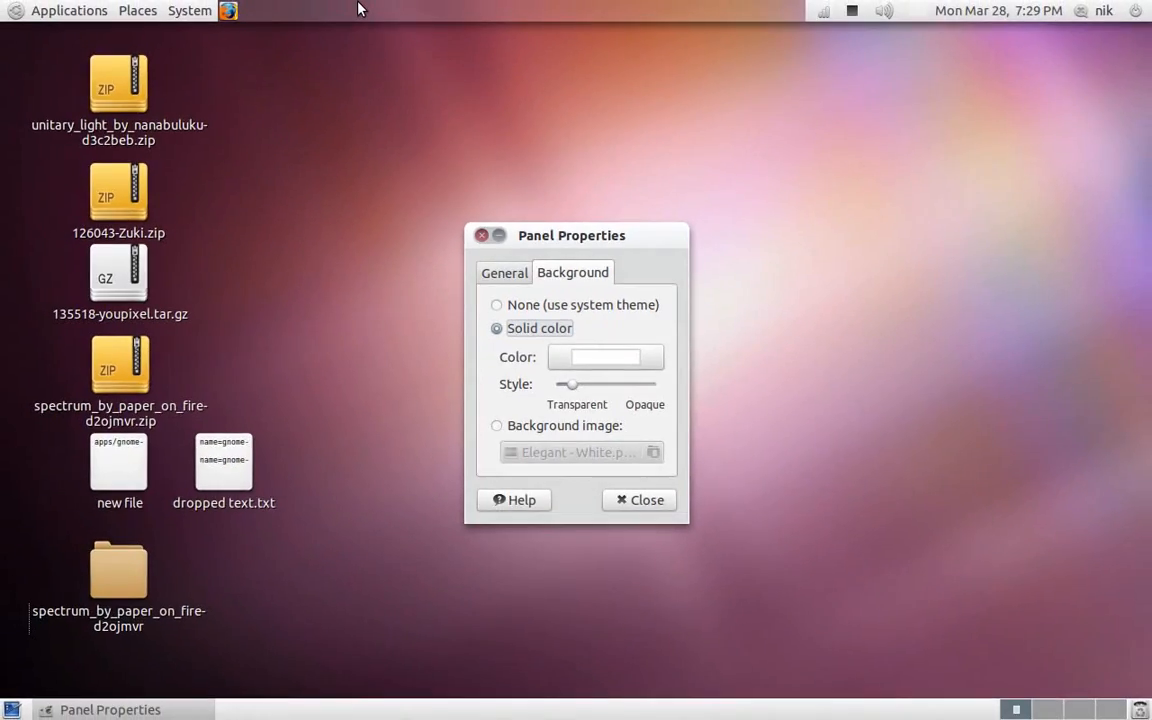
{"action": "left_click", "coordinate": [506, 308]}
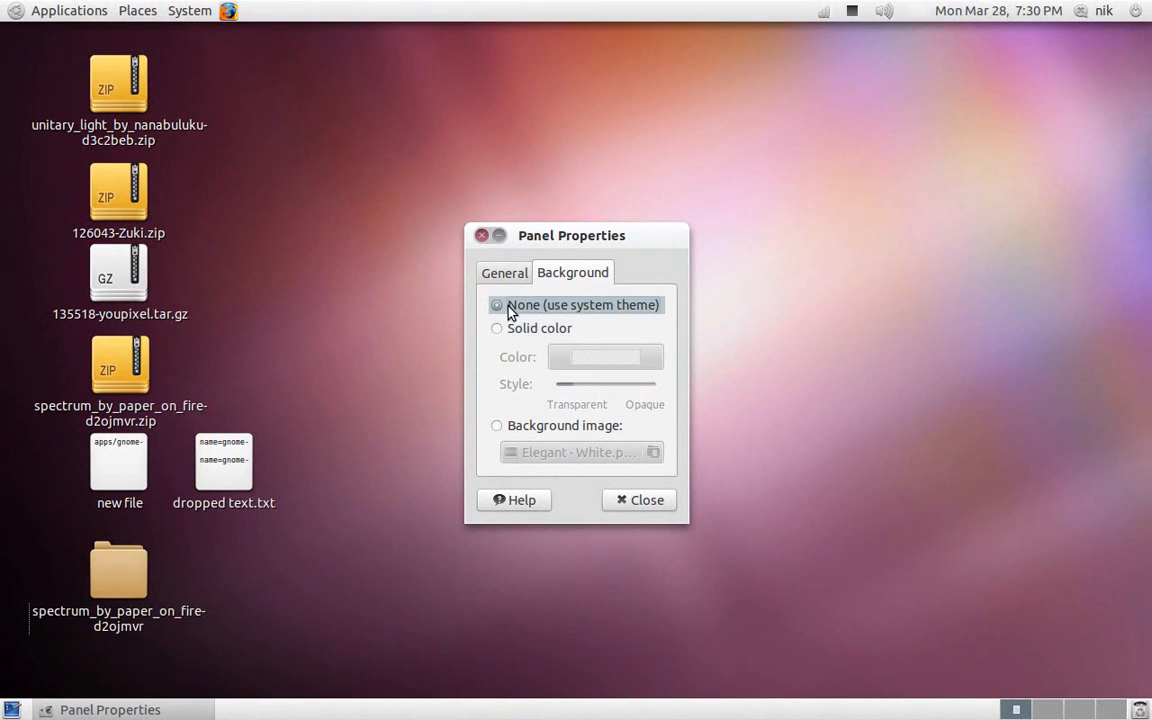
{"action": "left_click", "coordinate": [628, 499]}
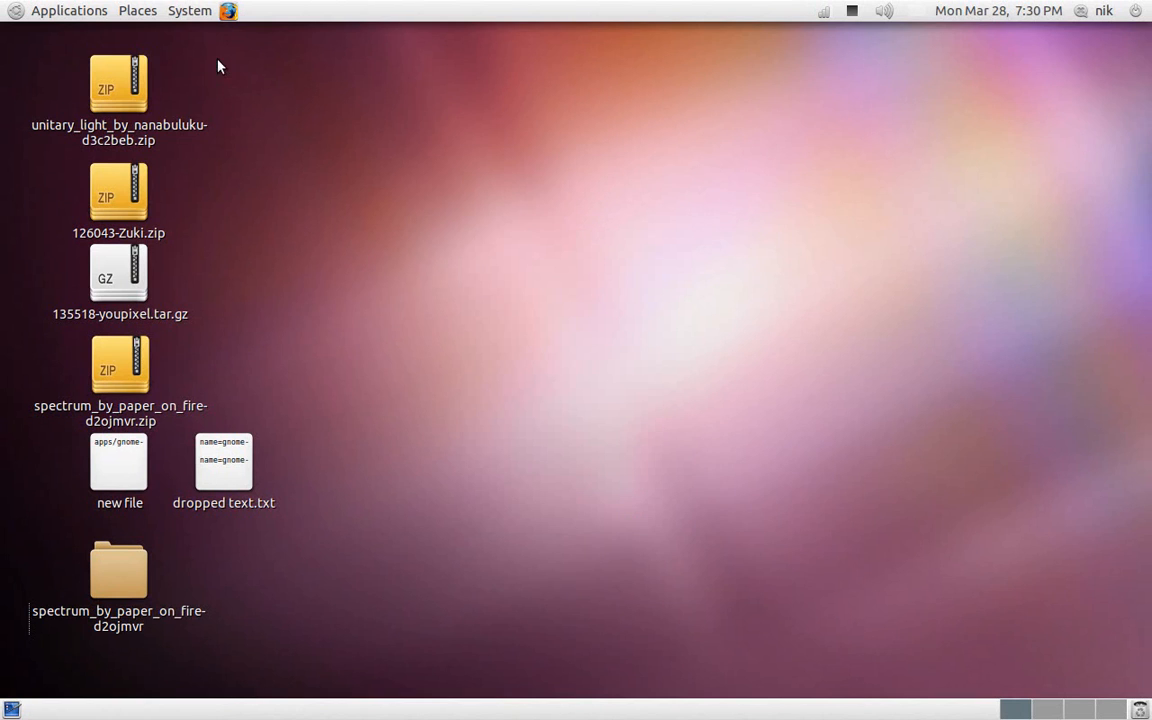
Open the Opacity, Brightness and Saturation plugin settings in CompizConfig Settings Manager
{"action": "left_click", "coordinate": [195, 11]}
{"action": "mouse_move", "coordinate": [266, 45]}
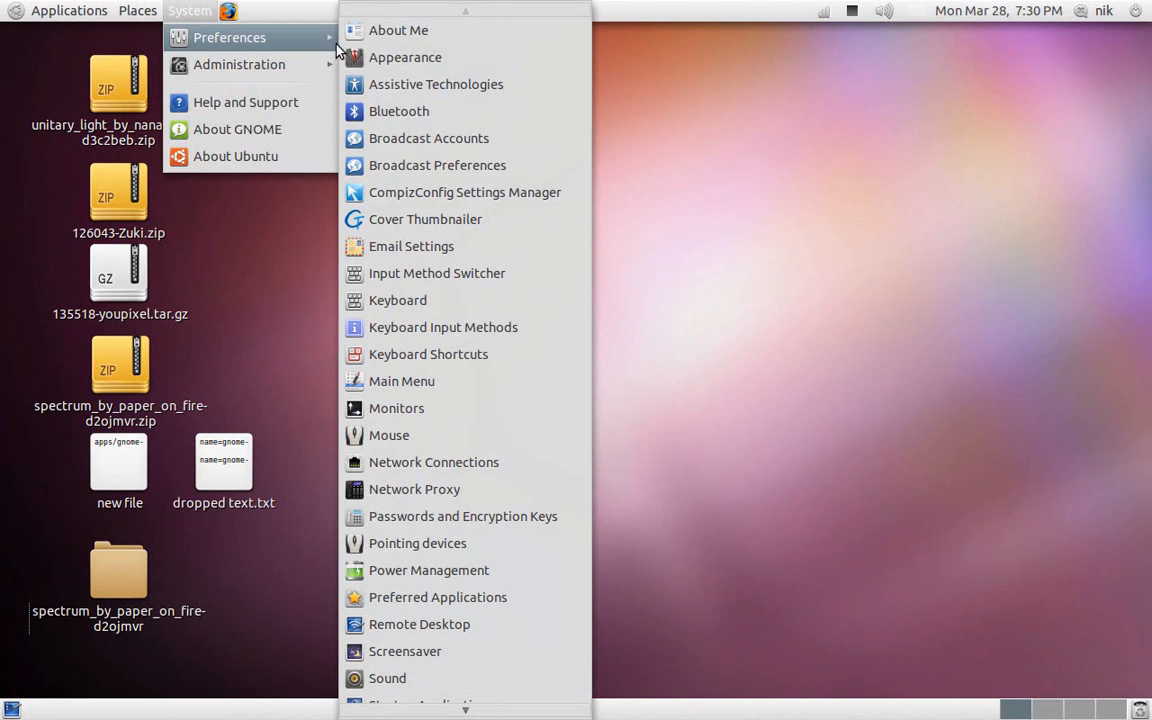
{"action": "left_click", "coordinate": [490, 193]}
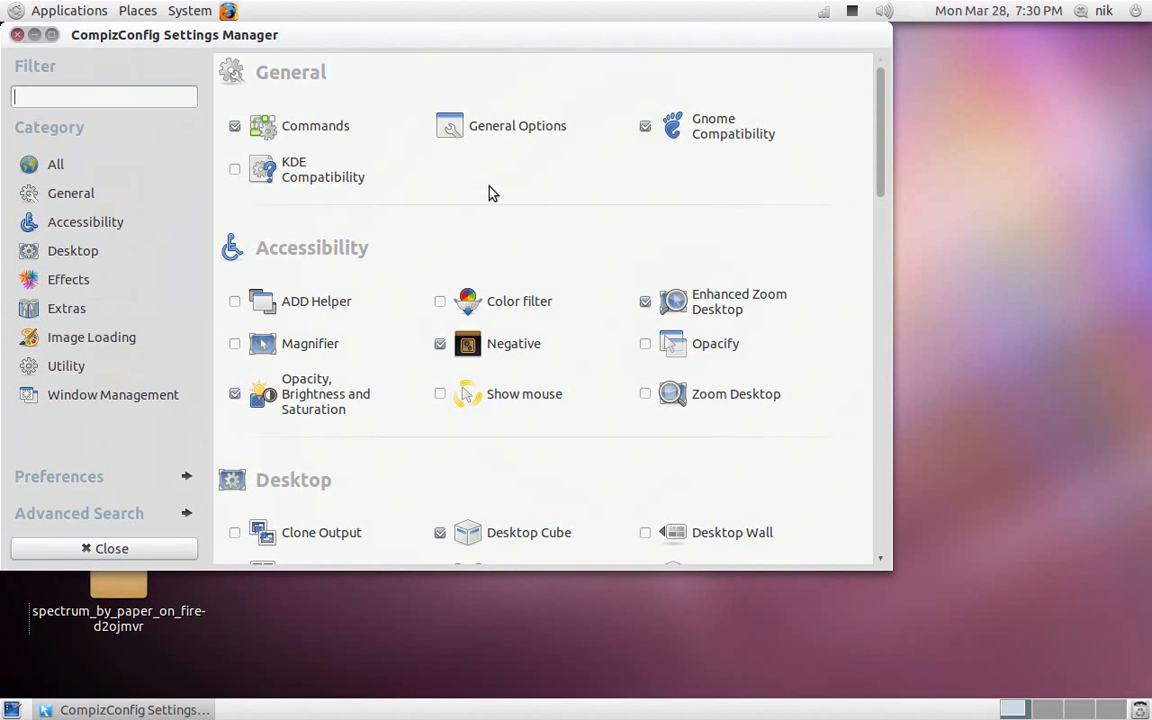
{"action": "left_click_drag", "start_coordinate": [386, 39], "coordinate": [508, 72]}
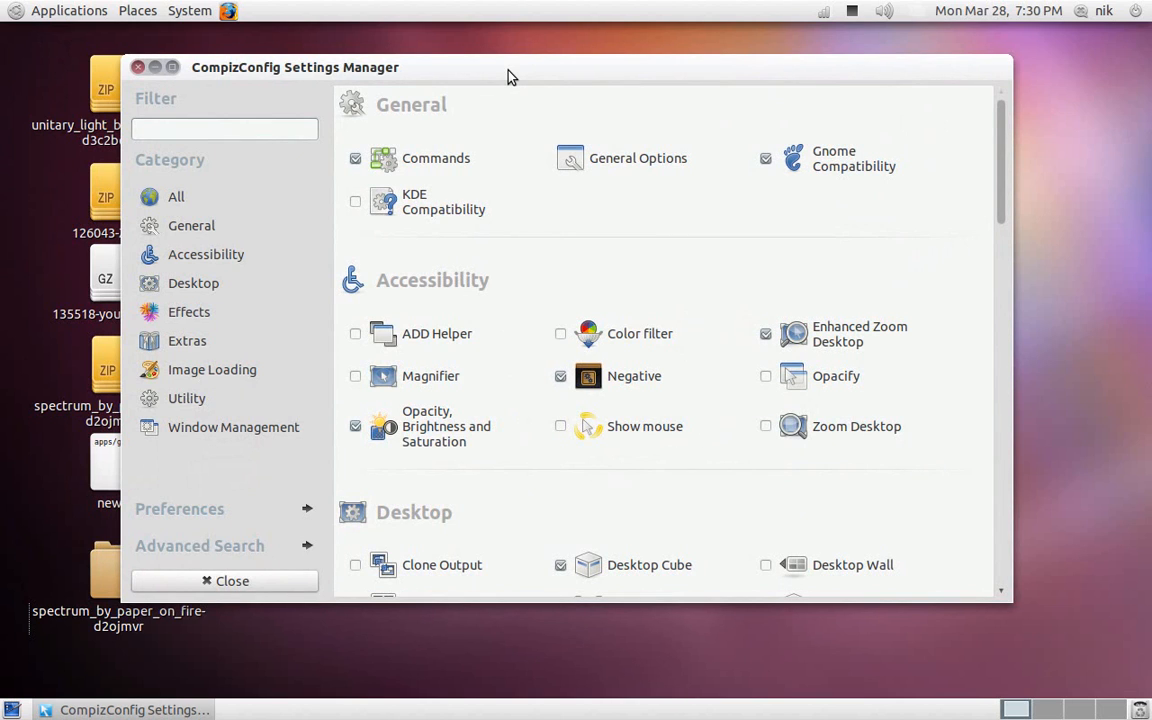
{"action": "left_click_drag", "start_coordinate": [508, 77], "coordinate": [520, 78]}
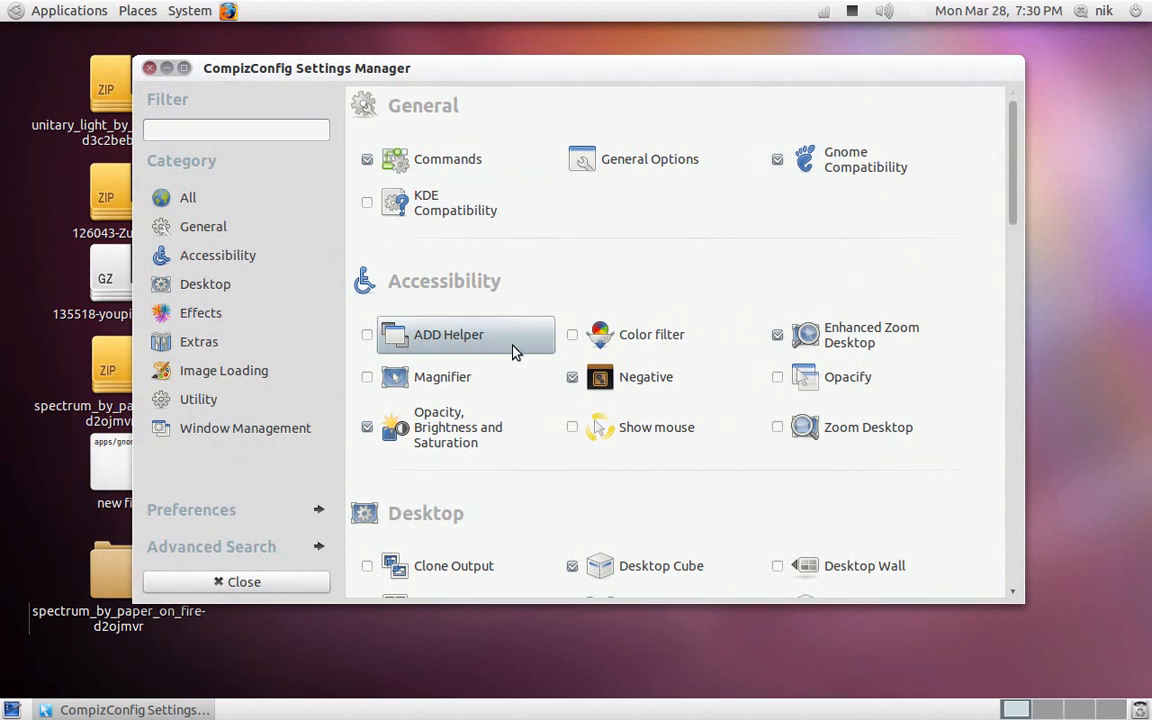
{"action": "left_click", "coordinate": [470, 433]}
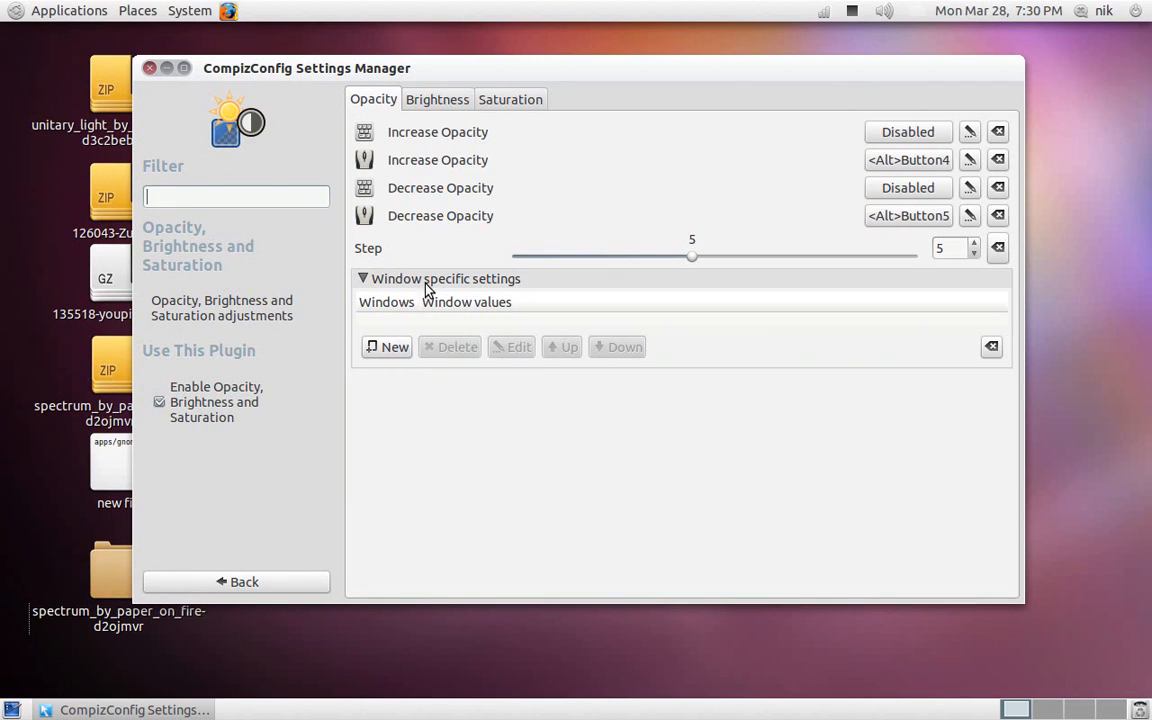
Start a new window-specific opacity entry and move the windows aside to uncover the desktop files
{"action": "left_click", "coordinate": [389, 349]}
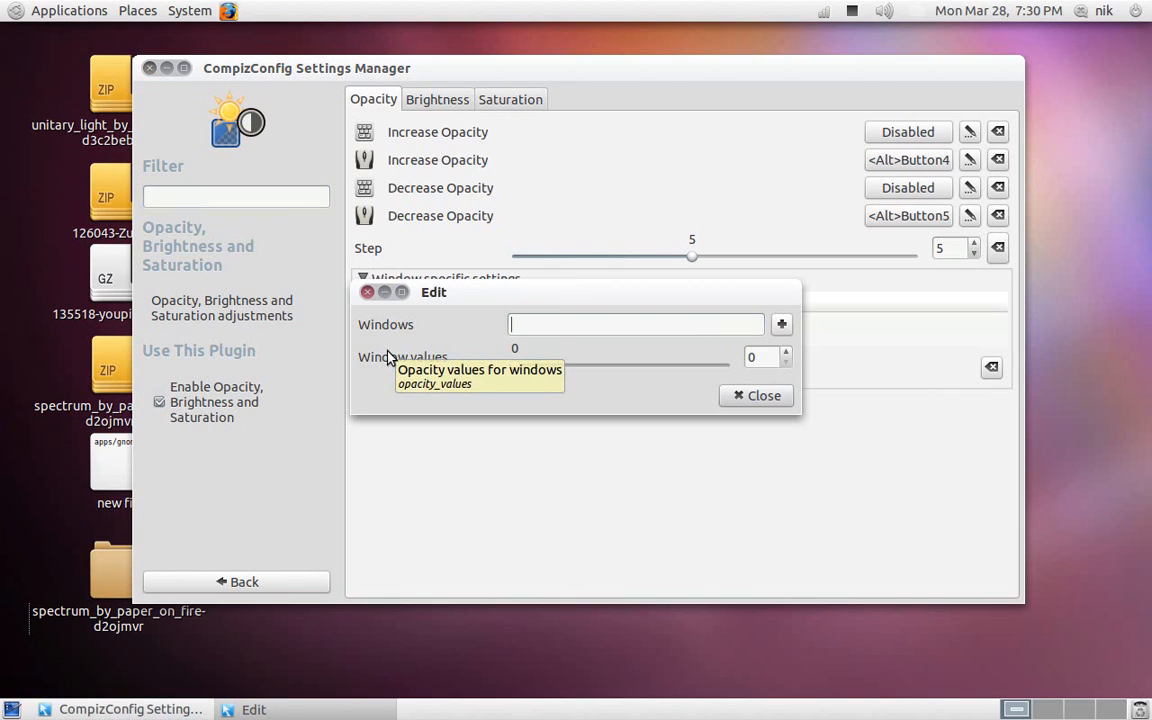
{"action": "left_click_drag", "start_coordinate": [589, 80], "coordinate": [666, 51]}
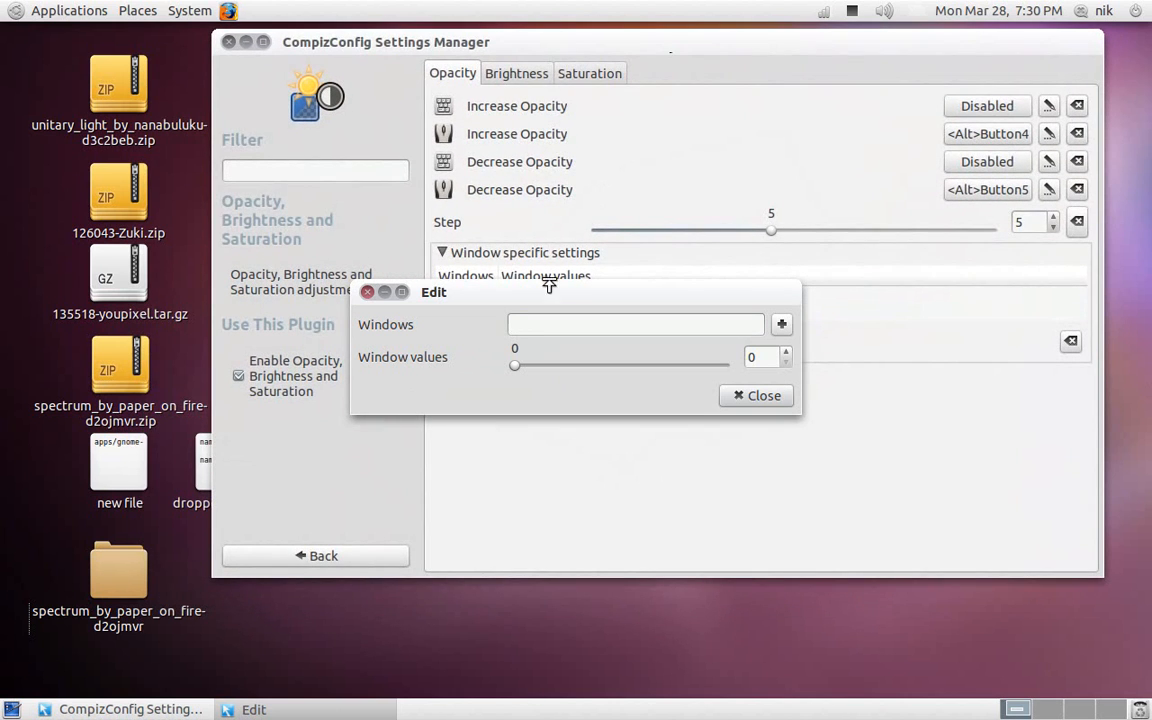
{"action": "left_click_drag", "start_coordinate": [530, 293], "coordinate": [660, 172]}
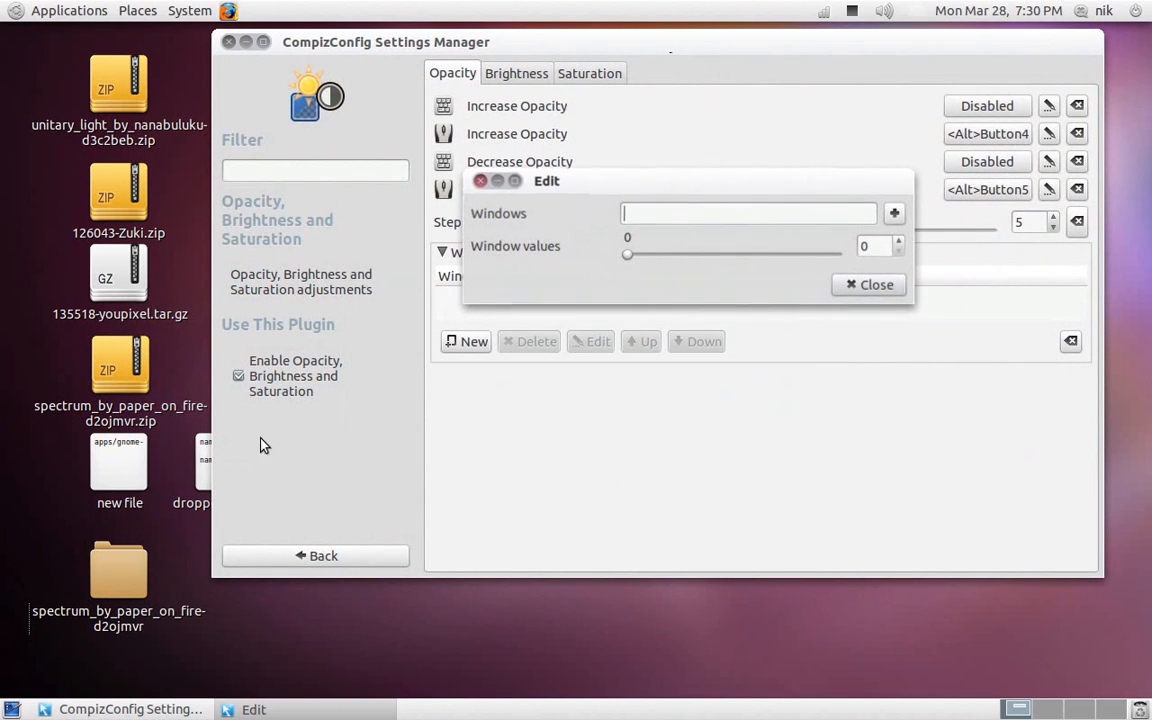
Open dropped text.txt from the desktop in gedit and examine its gnome-panel window rules
{"action": "double_click", "coordinate": [120, 458]}
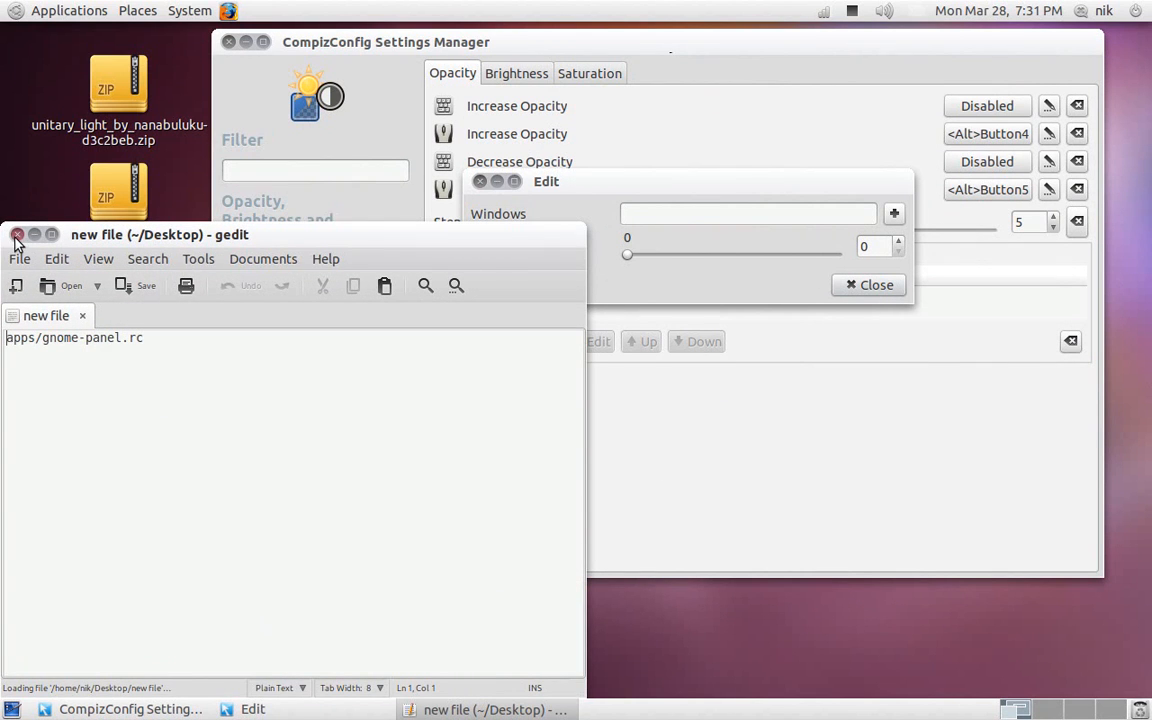
{"action": "left_click", "coordinate": [17, 234]}
{"action": "double_click", "coordinate": [202, 484]}
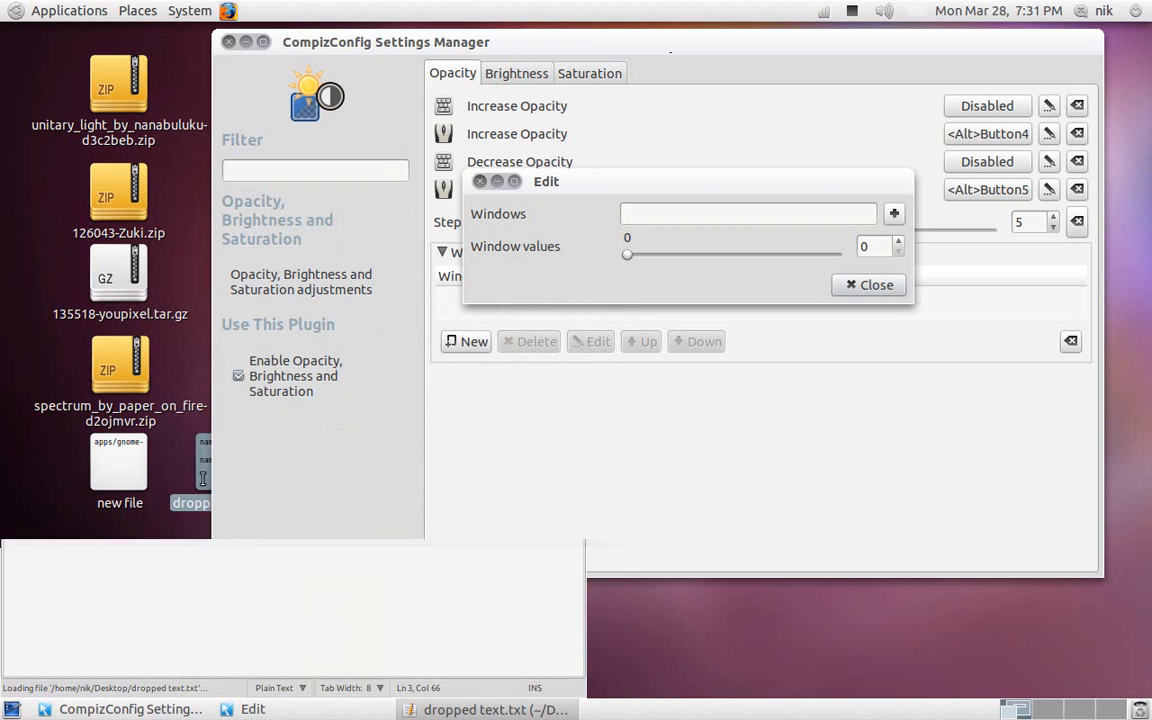
{"action": "left_click_drag", "start_coordinate": [265, 240], "coordinate": [394, 237]}
{"action": "left_click_drag", "start_coordinate": [248, 334], "coordinate": [136, 336]}
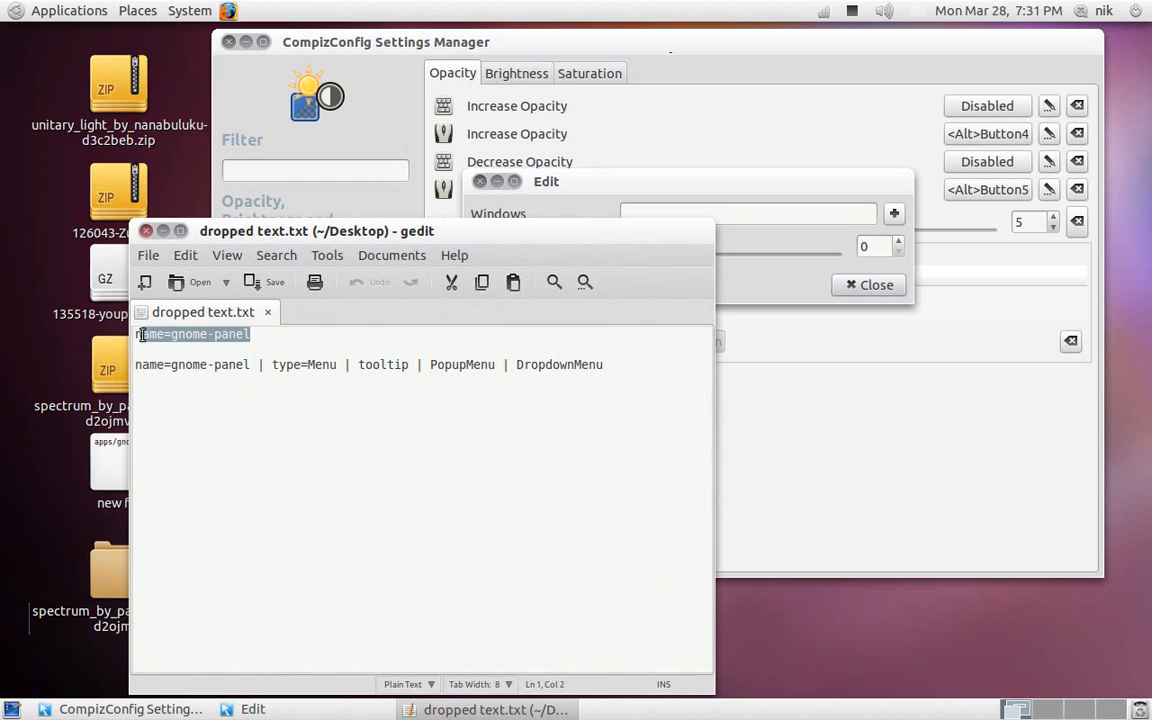
{"action": "left_click", "coordinate": [207, 392]}
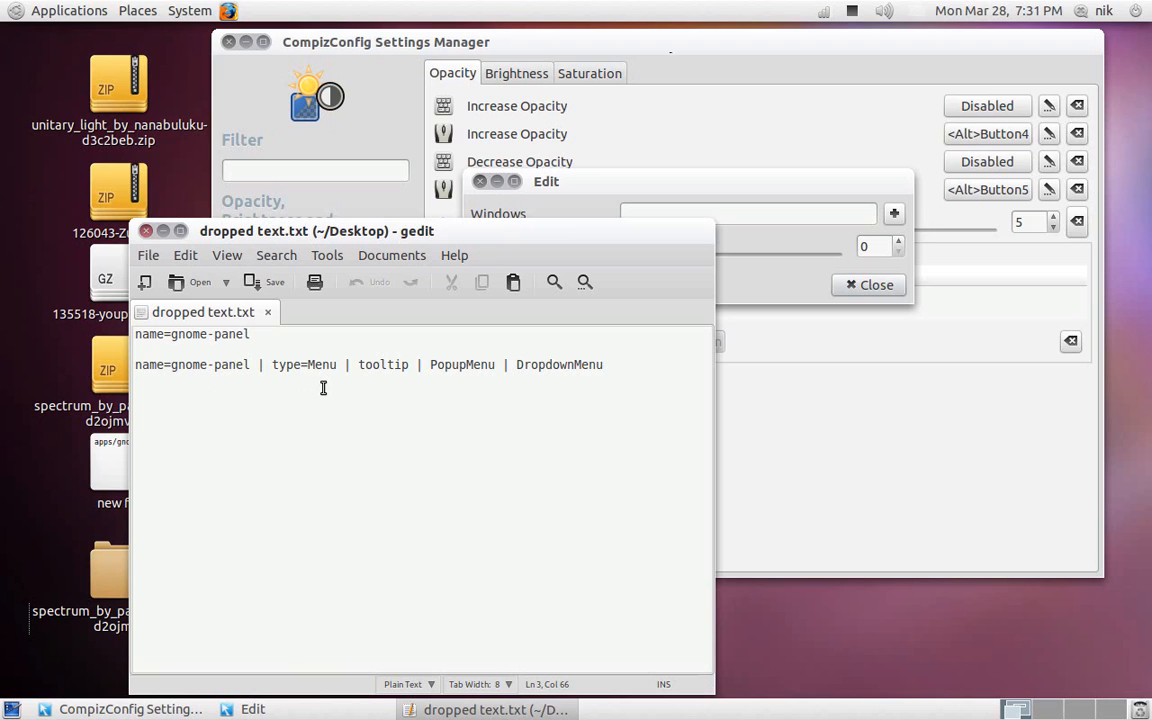
Copy the line name=gnome-panel from dropped text.txt and minimize the text editor
{"action": "triple_click", "coordinate": [226, 340]}
{"action": "right_click", "coordinate": [226, 340]}
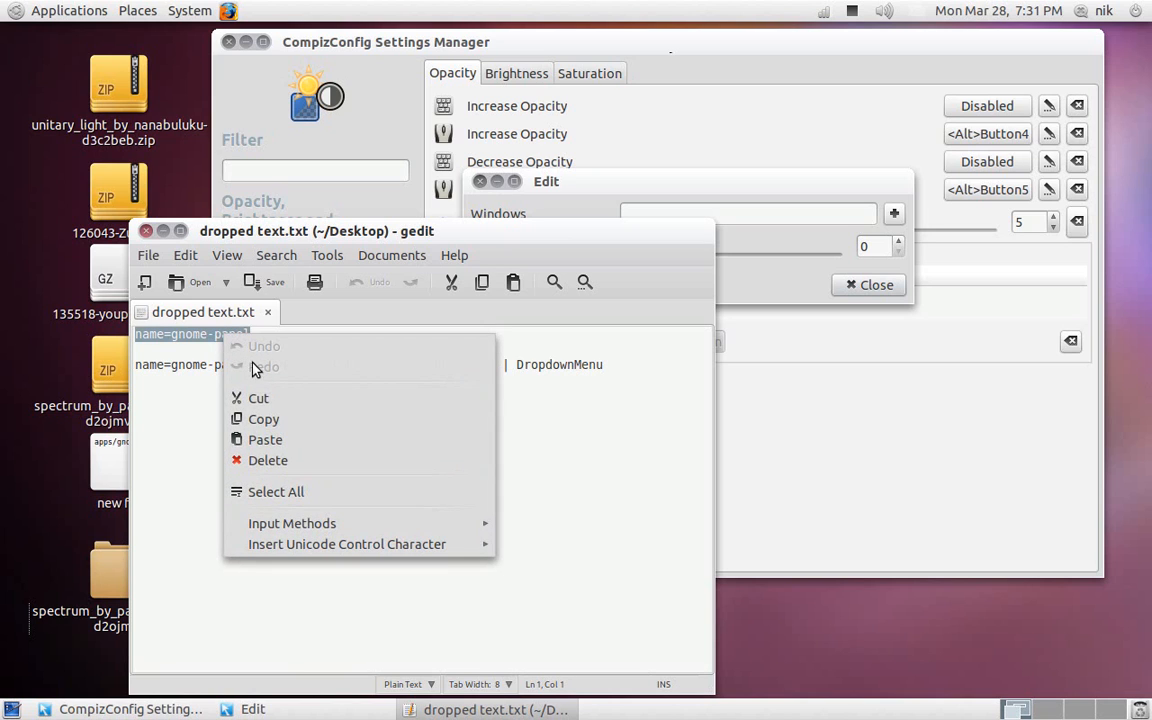
{"action": "left_click", "coordinate": [278, 416]}
{"action": "left_click", "coordinate": [163, 231]}
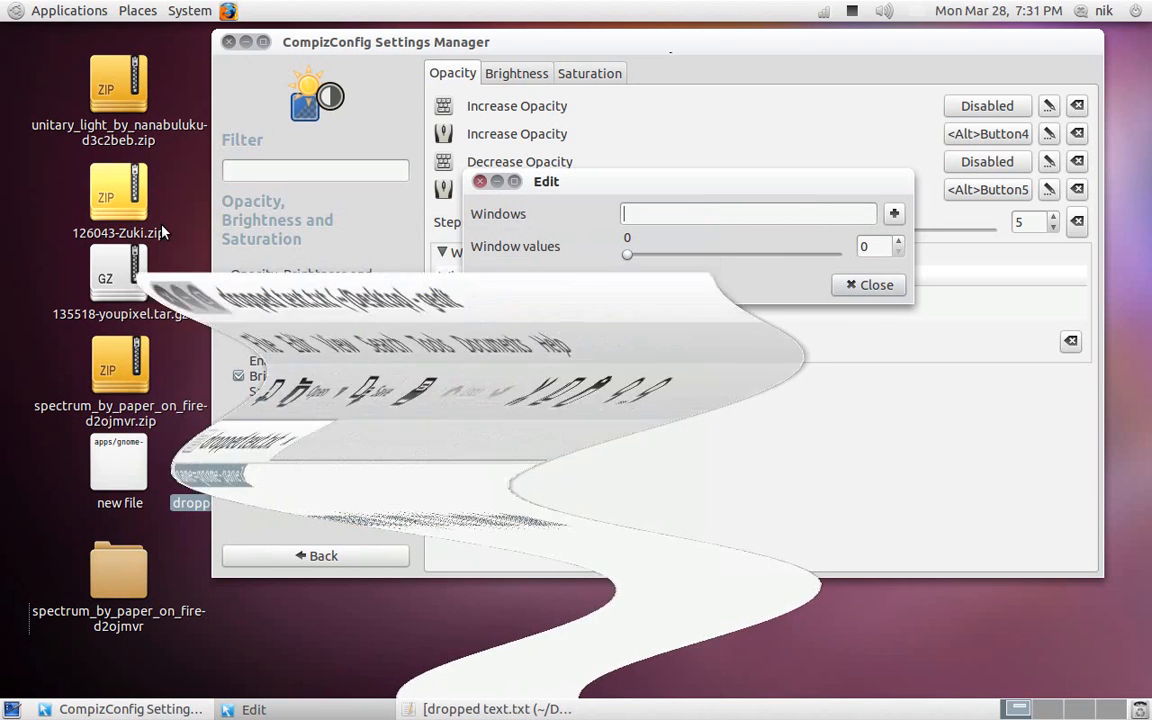
Paste name=gnome-panel as the new opacity entry's Windows rule, keep its value at 0, and close the entry
{"action": "right_click", "coordinate": [710, 213]}
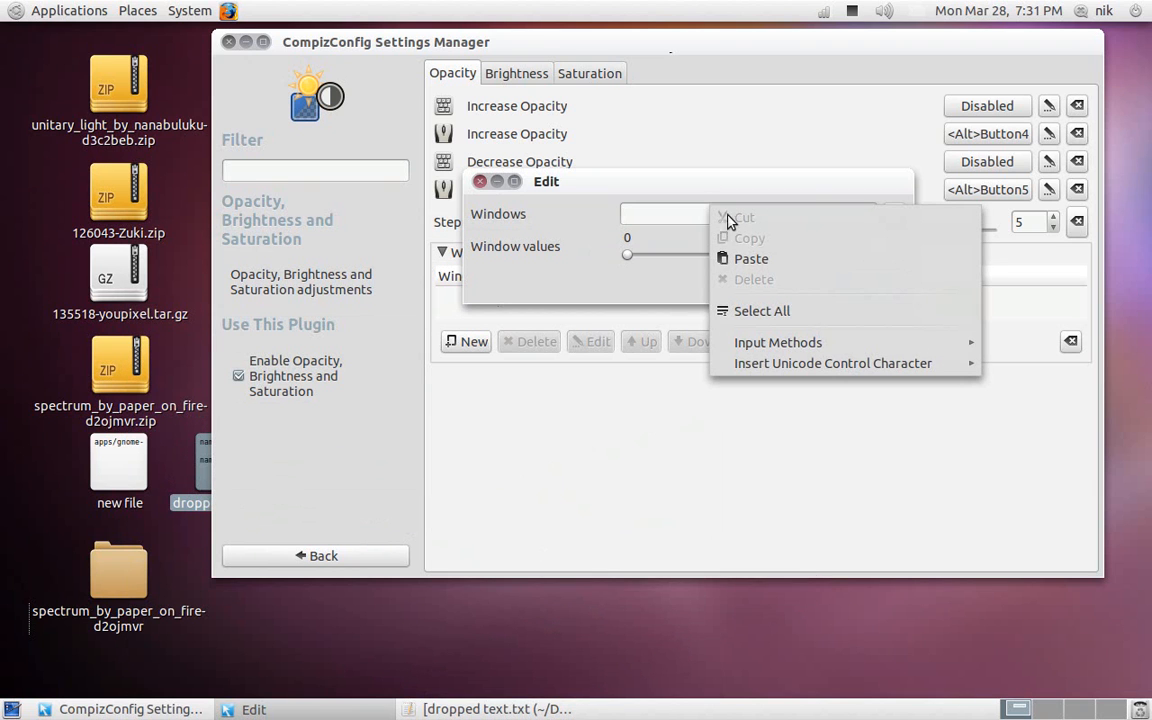
{"action": "left_click", "coordinate": [763, 264]}
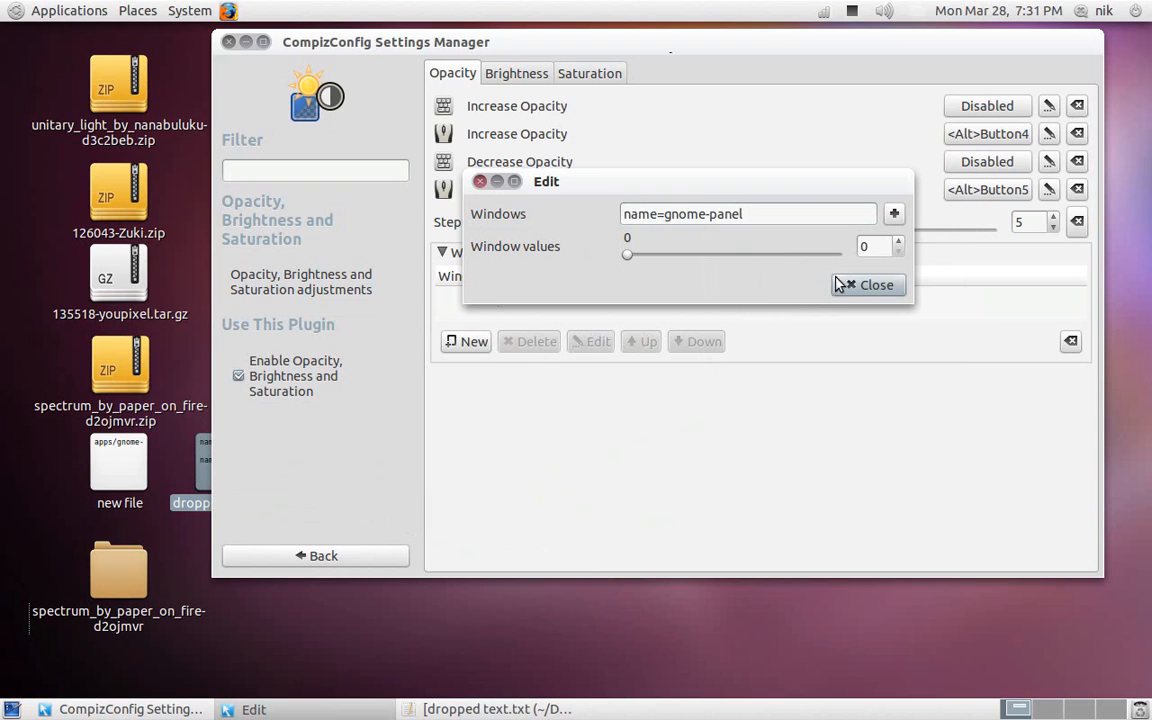
{"action": "left_click", "coordinate": [868, 285]}
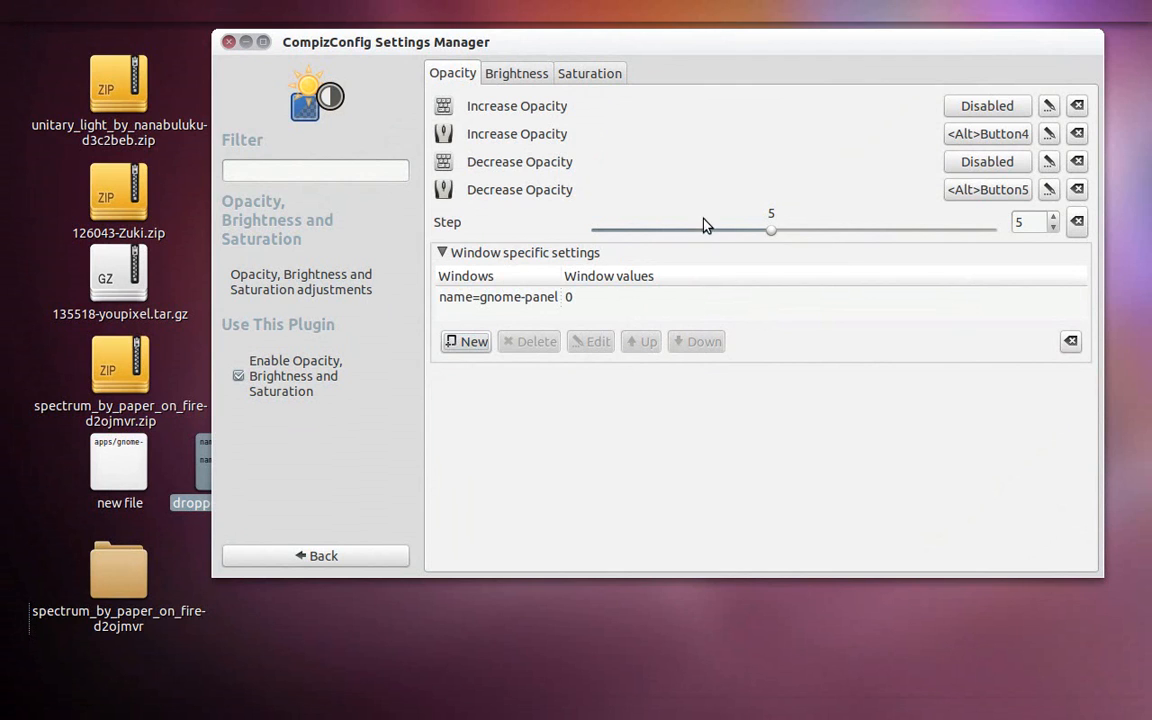
Set the name=gnome-panel opacity value to 84 and move the settings window under the top panel to check its transparency
{"action": "left_click_drag", "start_coordinate": [571, 51], "coordinate": [386, 225]}
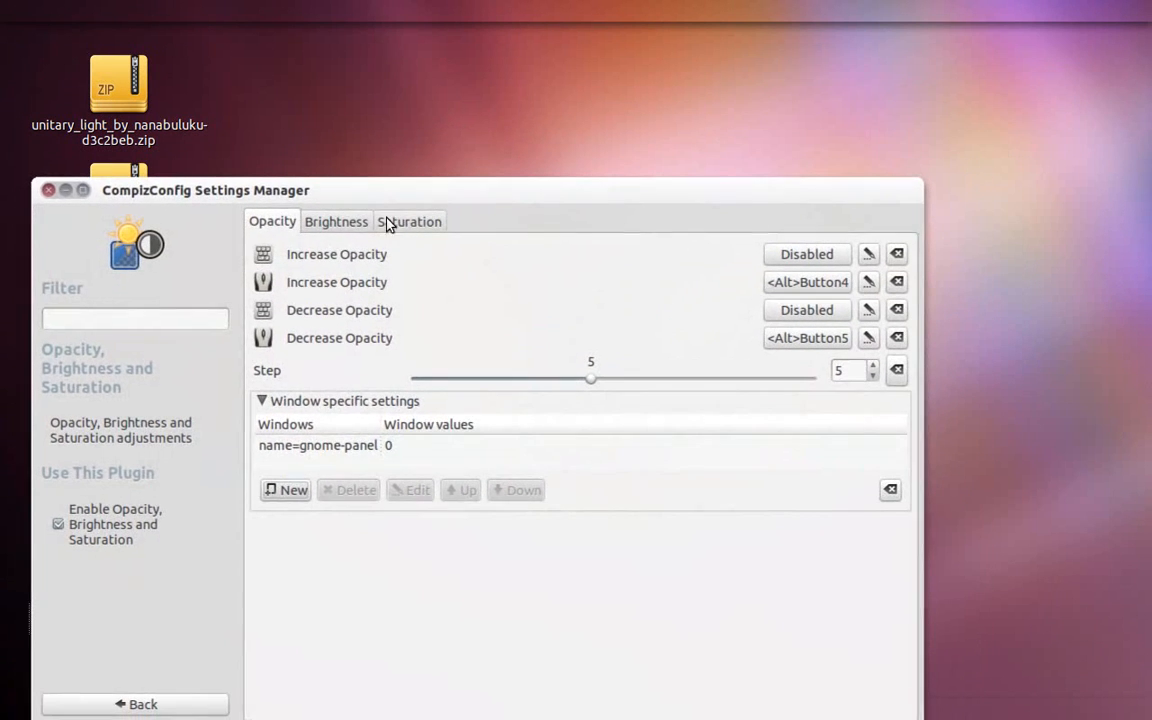
{"action": "double_click", "coordinate": [320, 448]}
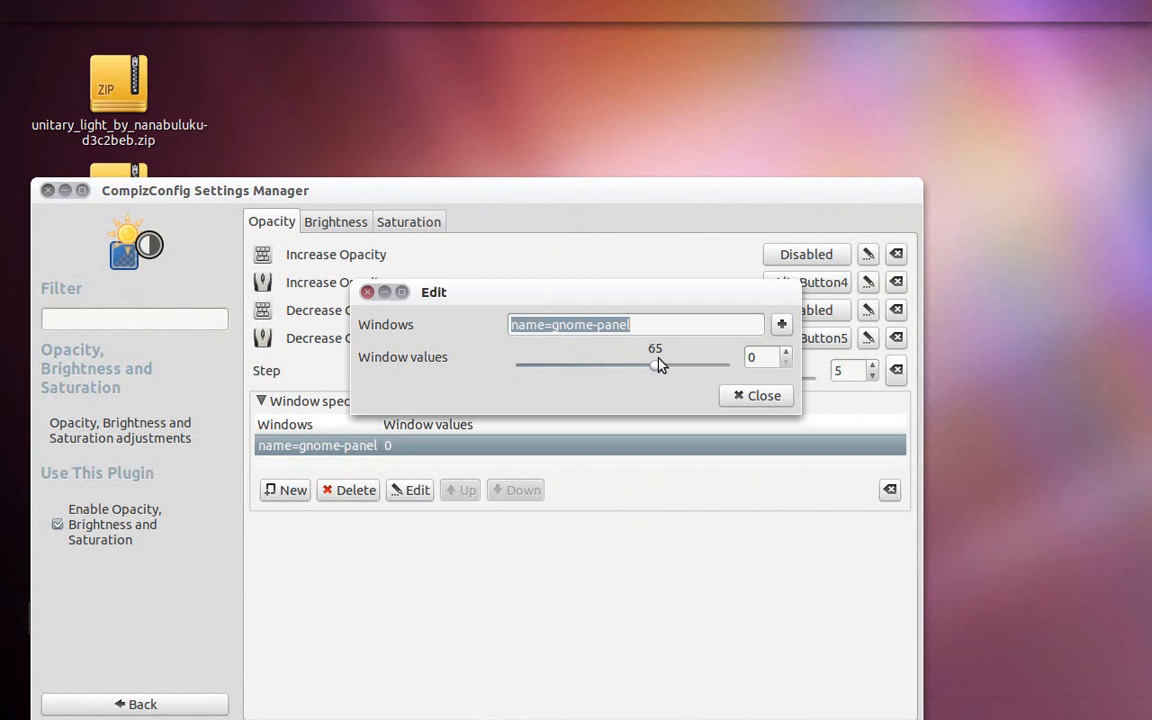
{"action": "left_click_drag", "start_coordinate": [703, 367], "coordinate": [695, 367]}
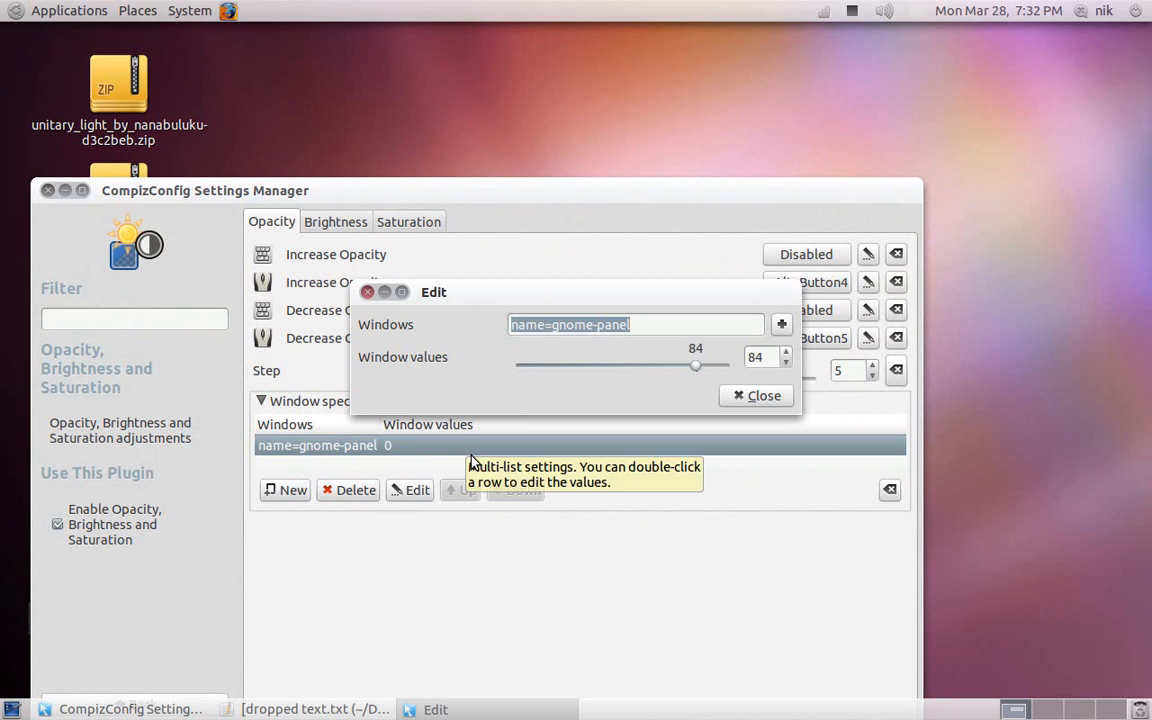
{"action": "left_click_drag", "start_coordinate": [487, 551], "coordinate": [665, 375]}
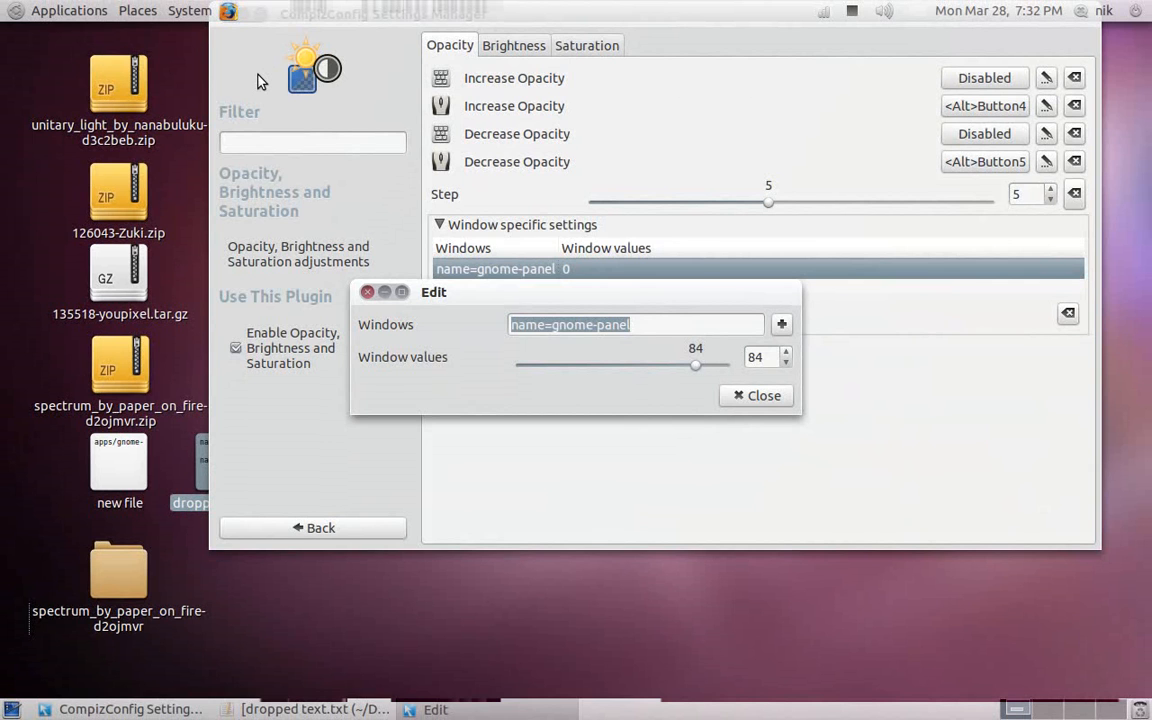
{"action": "left_click_drag", "start_coordinate": [257, 80], "coordinate": [207, 141]}
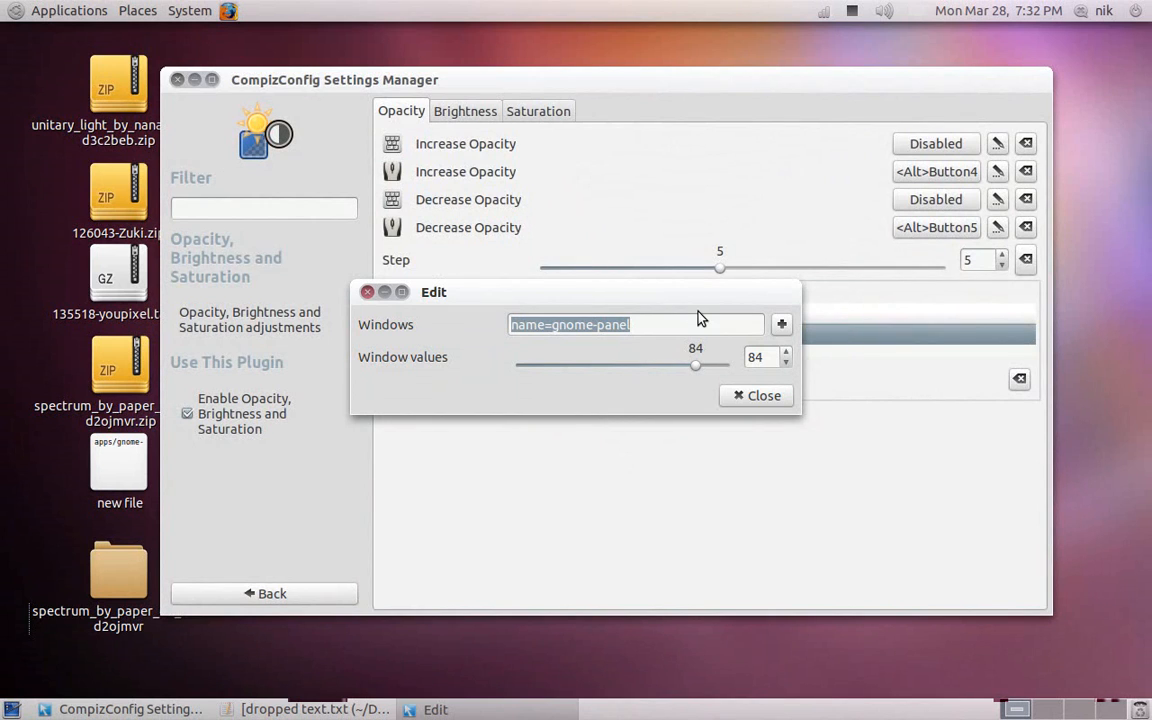
Set the name=gnome-panel opacity value to 100, close the entry, and close CompizConfig Settings Manager
{"action": "left_click_drag", "start_coordinate": [700, 373], "coordinate": [733, 376]}
{"action": "left_click", "coordinate": [752, 397]}
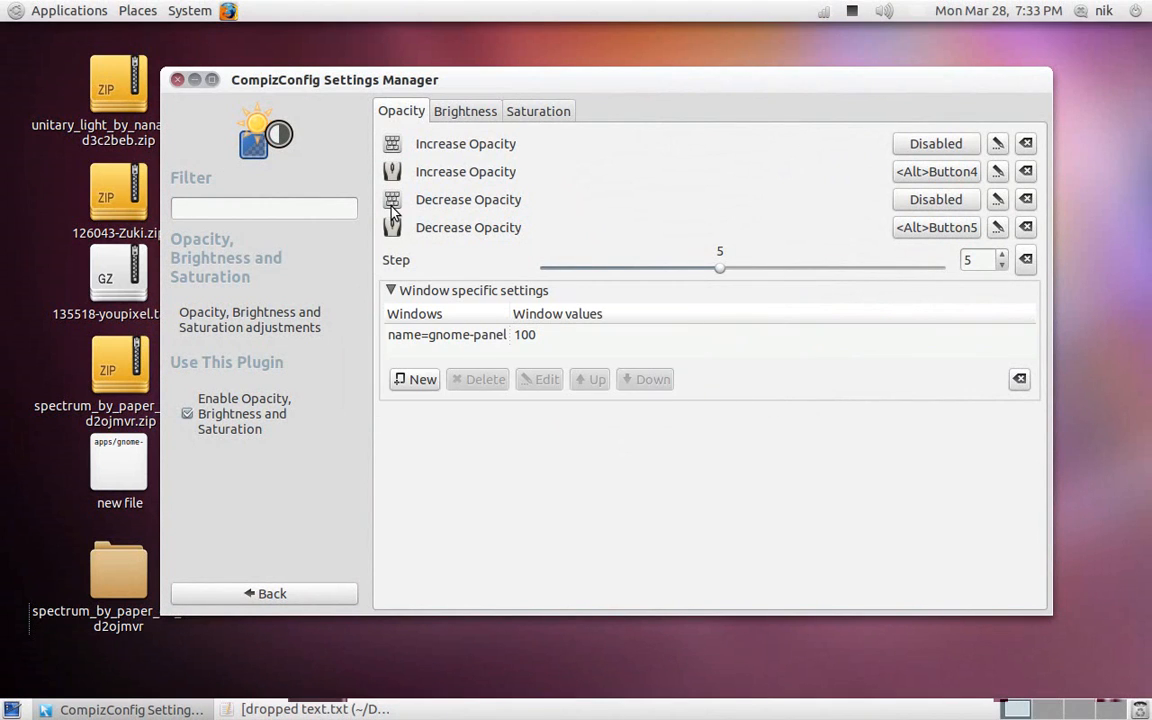
{"action": "left_click", "coordinate": [177, 79]}
{"action": "left_click", "coordinate": [242, 234]}
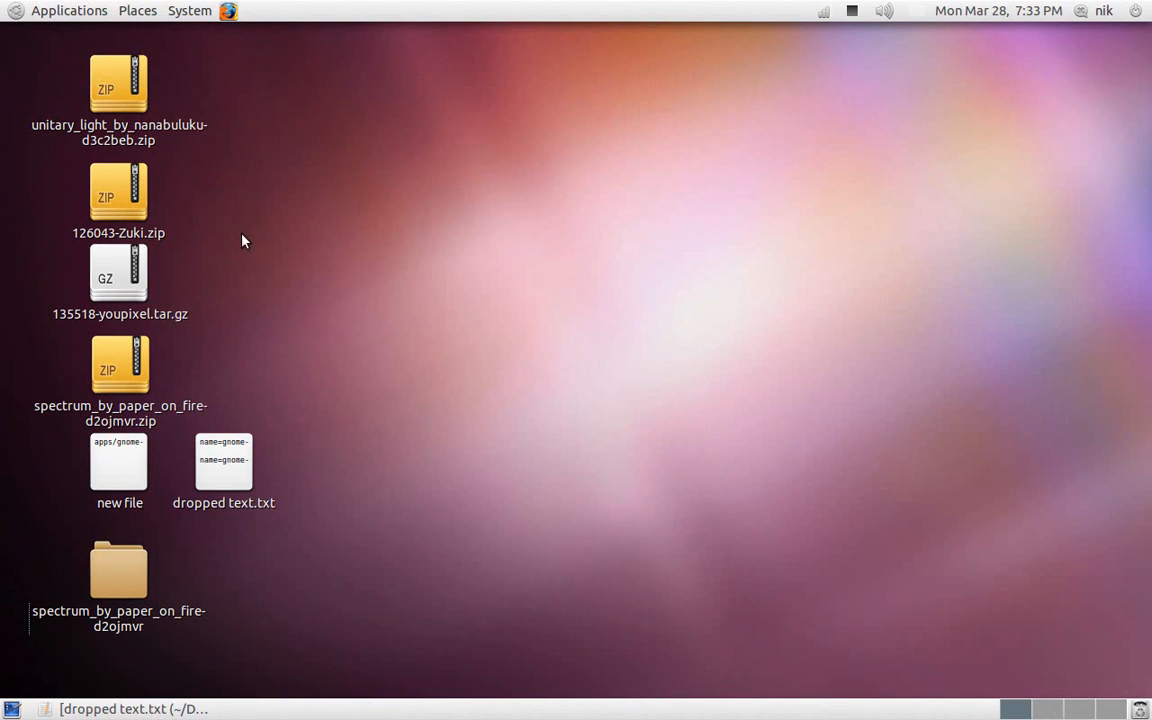
Open the home folder, move its window to view it on the desktop, and close it
{"action": "right_click", "coordinate": [538, 158]}
{"action": "left_click", "coordinate": [446, 160]}
{"action": "left_click", "coordinate": [137, 10]}
{"action": "left_click", "coordinate": [150, 36]}
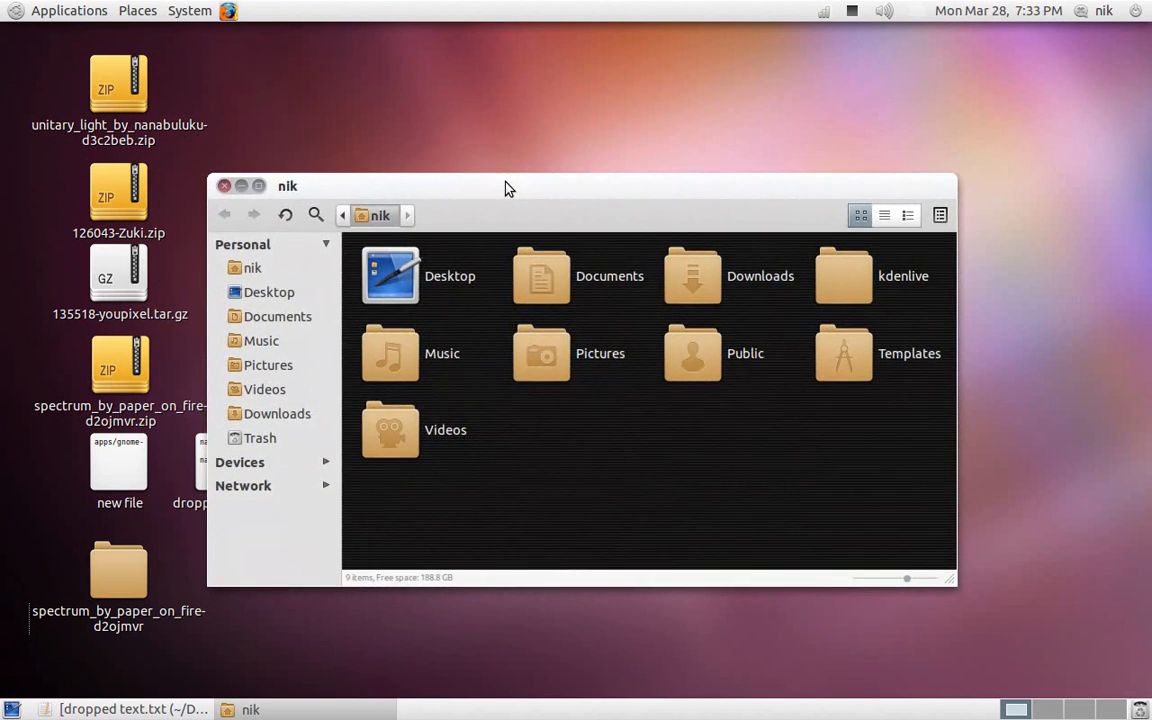
{"action": "left_click_drag", "start_coordinate": [507, 188], "coordinate": [468, 158]}
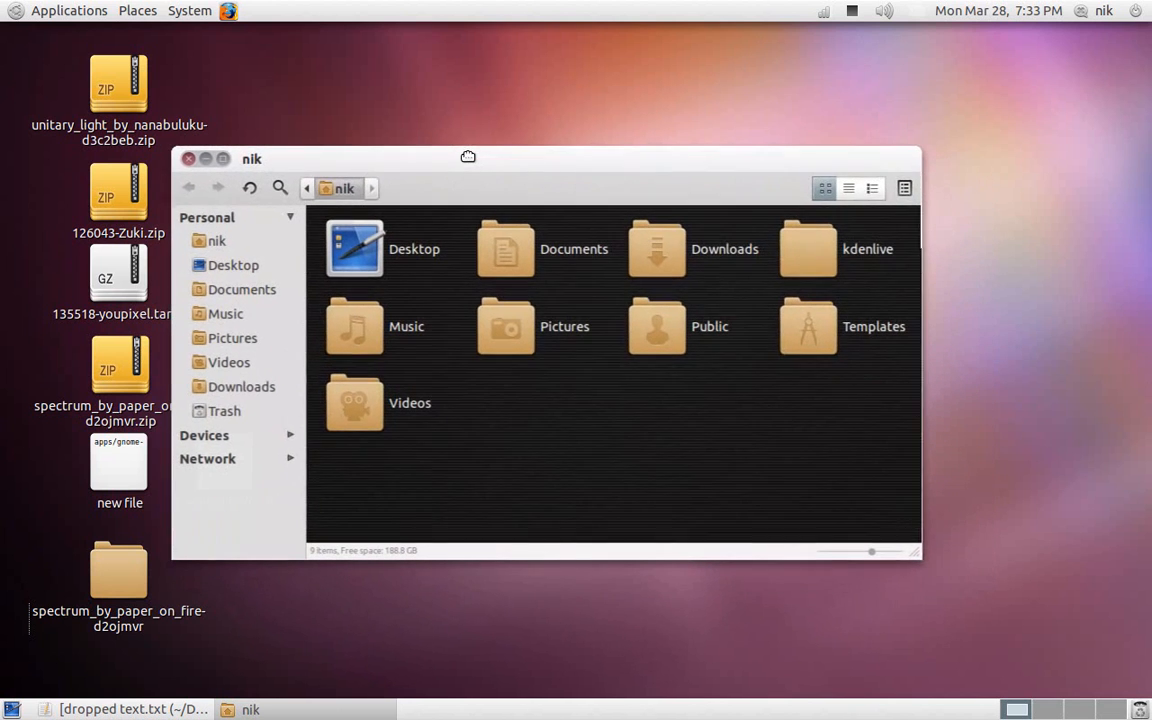
{"action": "left_click", "coordinate": [188, 159]}
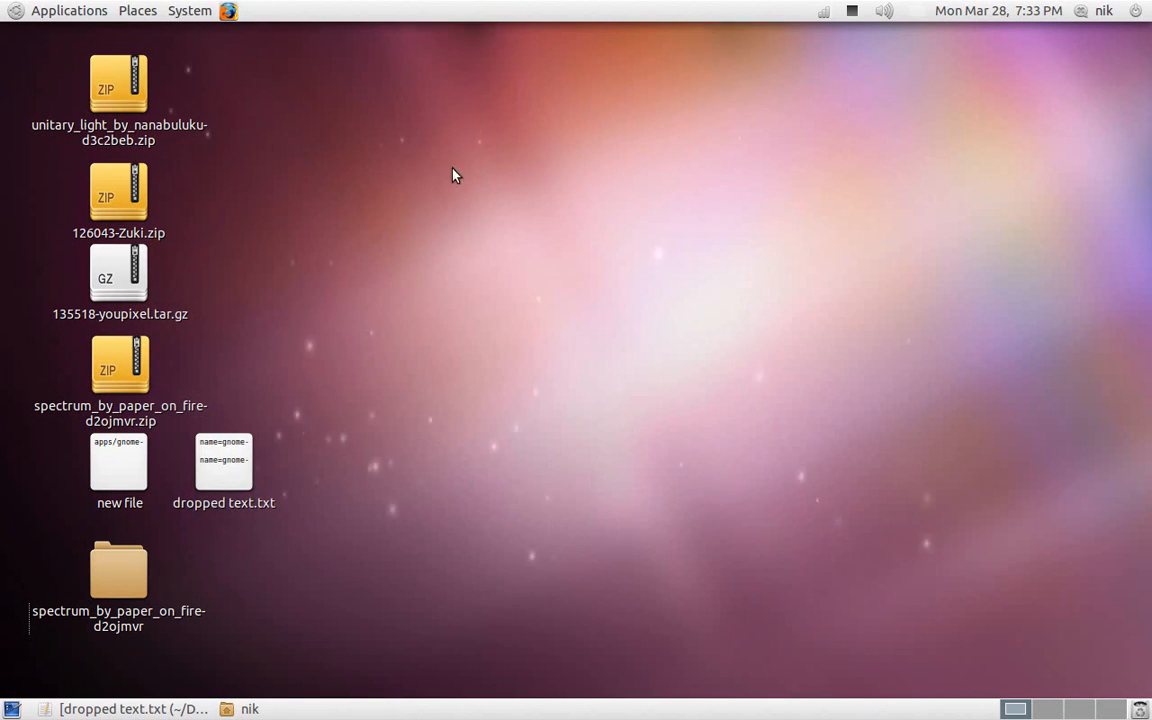
Open the current theme's color customization from the desktop background settings and move the Customize Theme window aside
{"action": "right_click", "coordinate": [535, 183]}
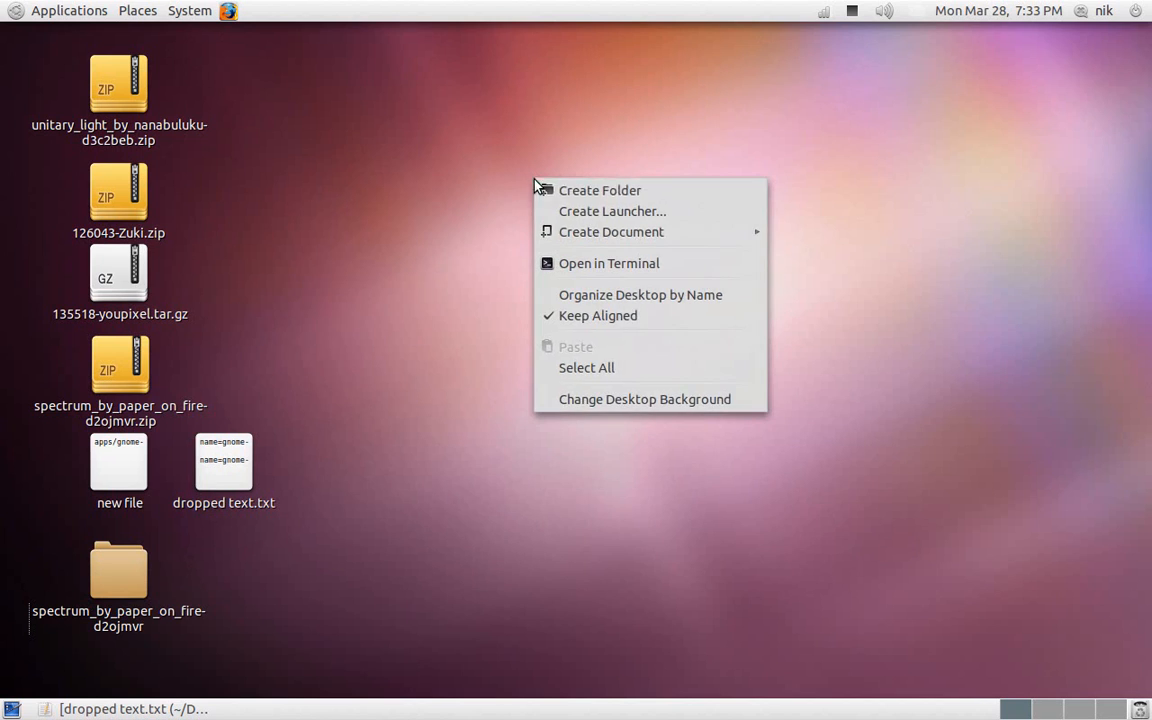
{"action": "left_click", "coordinate": [628, 400]}
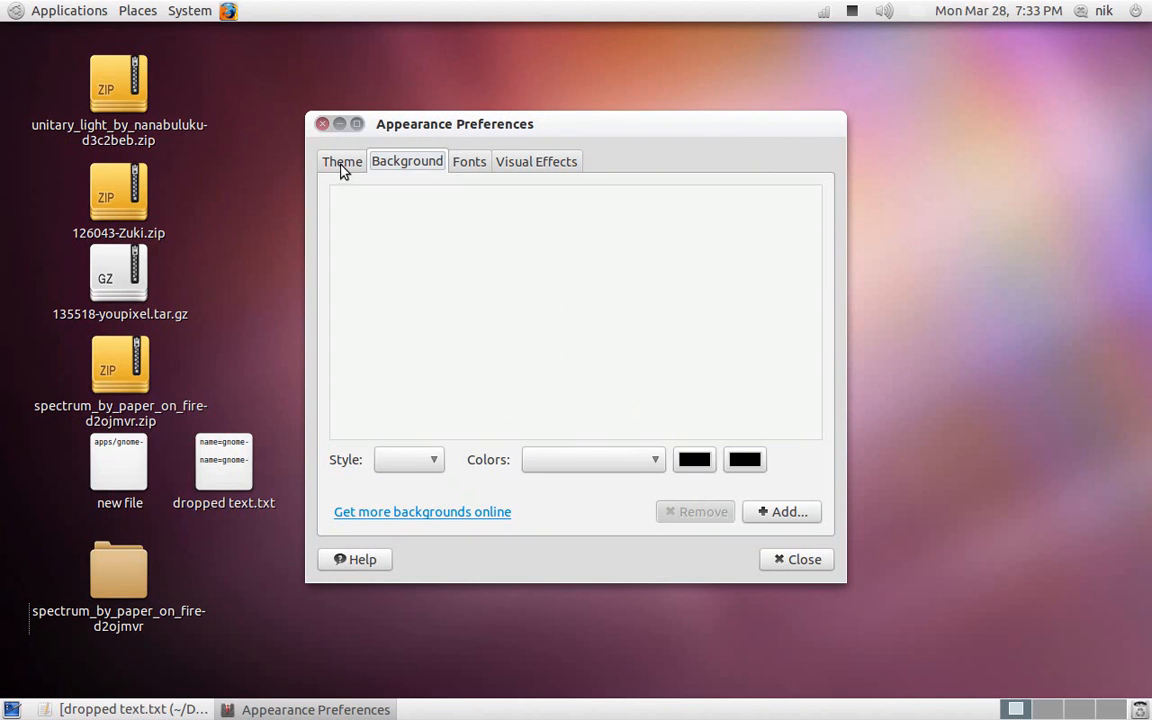
{"action": "left_click", "coordinate": [343, 165]}
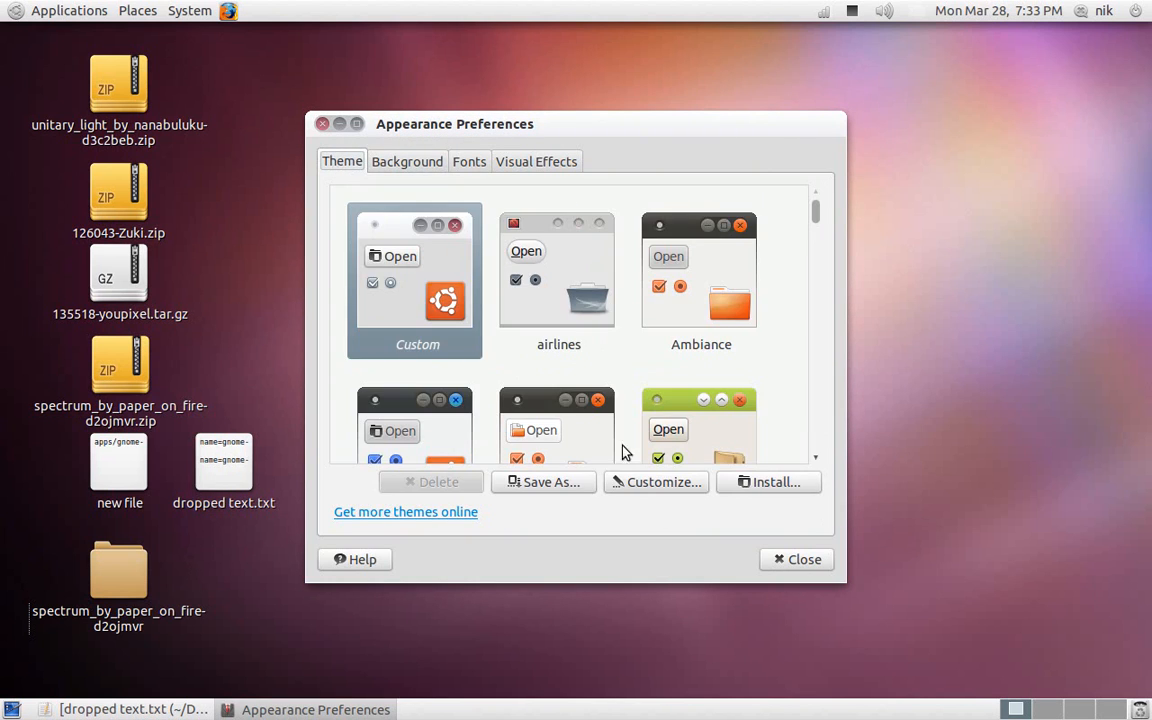
{"action": "left_click", "coordinate": [648, 484]}
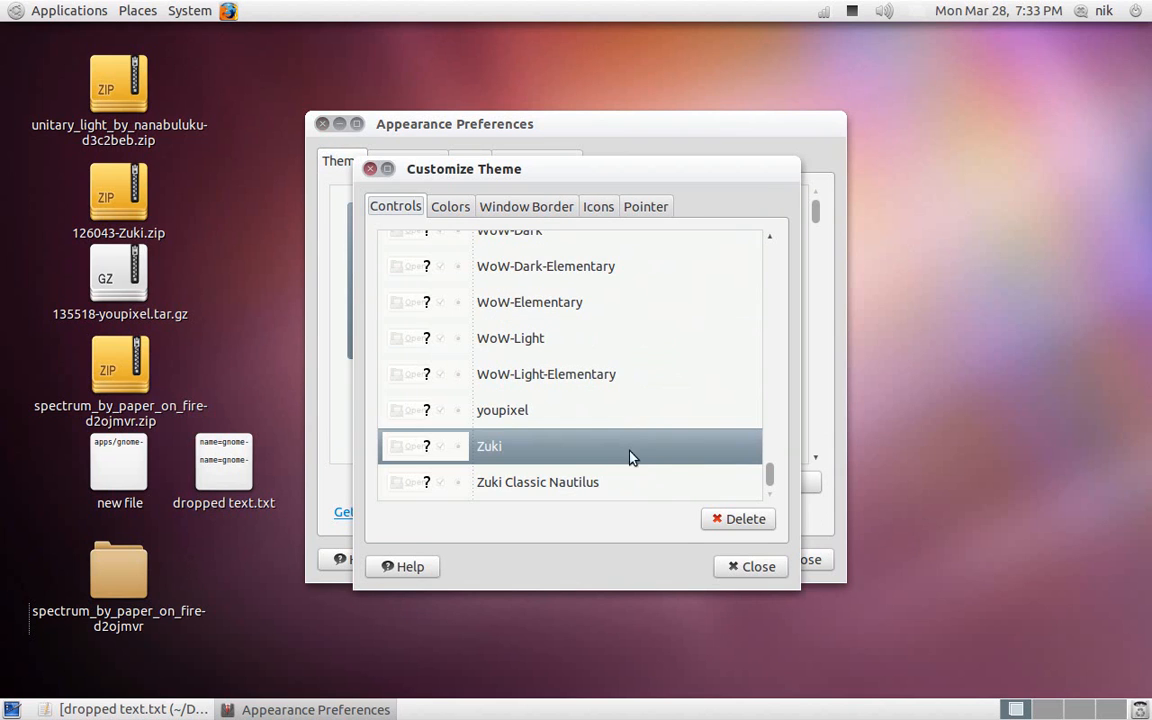
{"action": "left_click", "coordinate": [452, 208]}
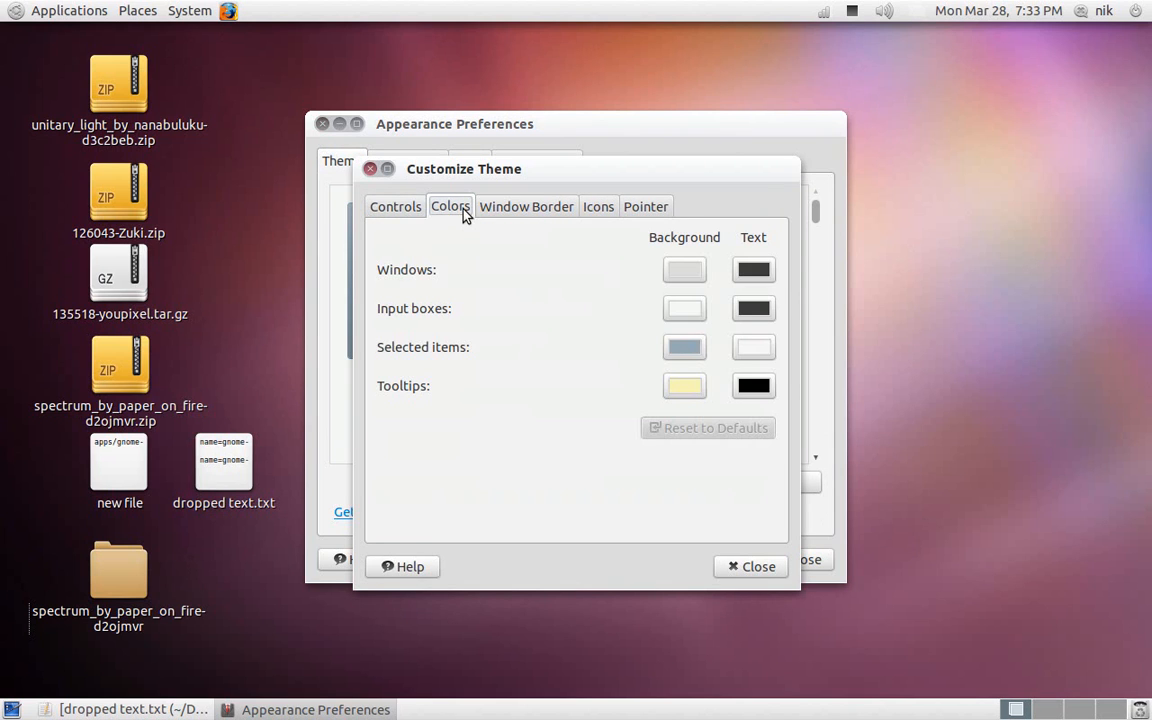
{"action": "left_click_drag", "start_coordinate": [514, 178], "coordinate": [322, 171]}
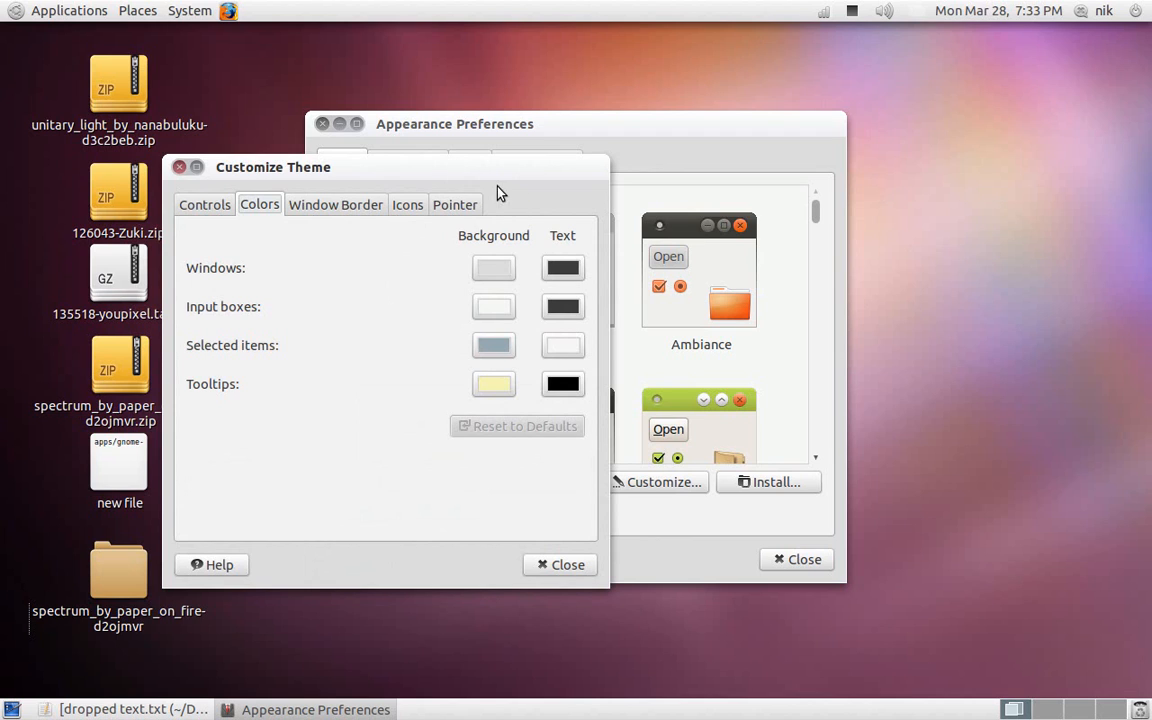
Set the theme's Windows background color to #EDEFF2 by sampling the color picker's title bar with the eyedropper
{"action": "mouse_move", "coordinate": [500, 270]}
{"action": "left_mouse_down"}
{"action": "mouse_move", "coordinate": [439, 261]}
{"action": "mouse_move", "coordinate": [479, 271]}
{"action": "left_mouse_up"}
{"action": "left_click", "coordinate": [489, 277]}
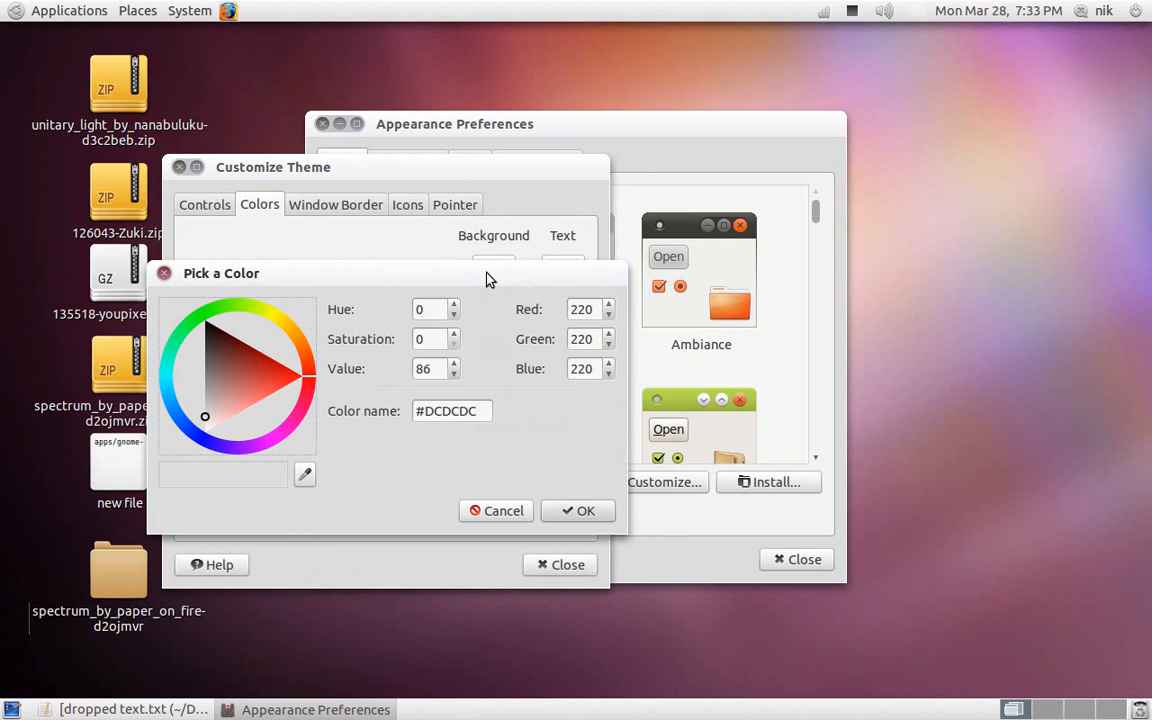
{"action": "left_click_drag", "start_coordinate": [443, 277], "coordinate": [483, 294]}
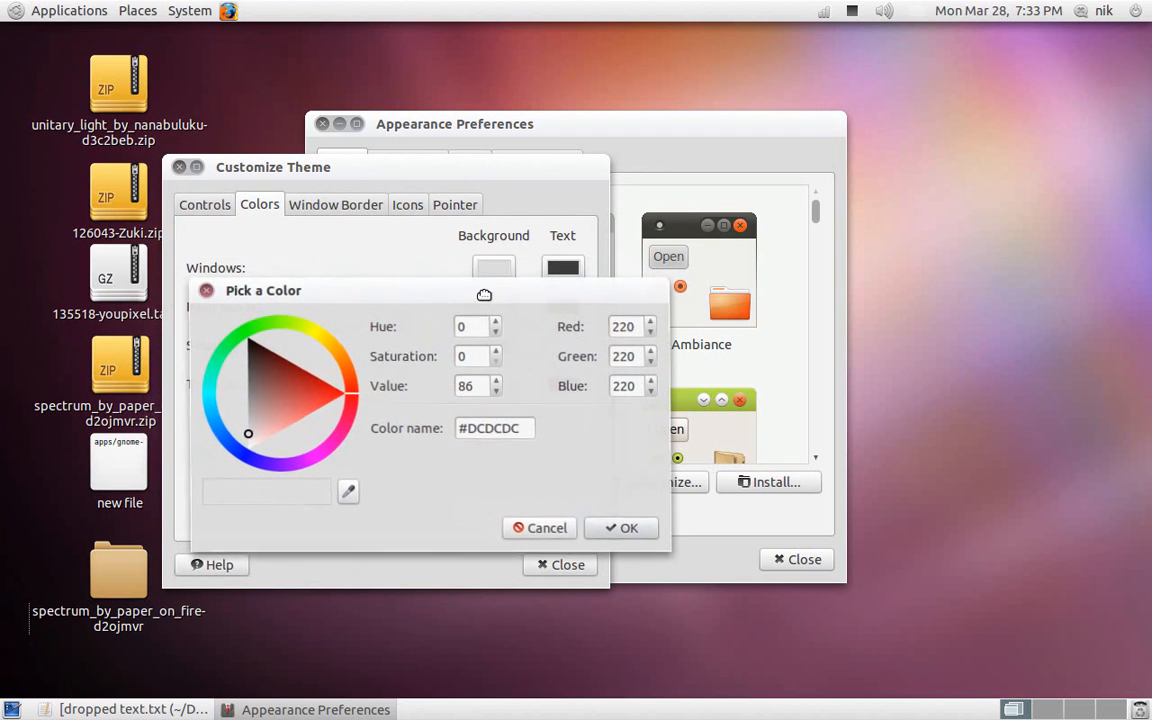
{"action": "left_click", "coordinate": [348, 494]}
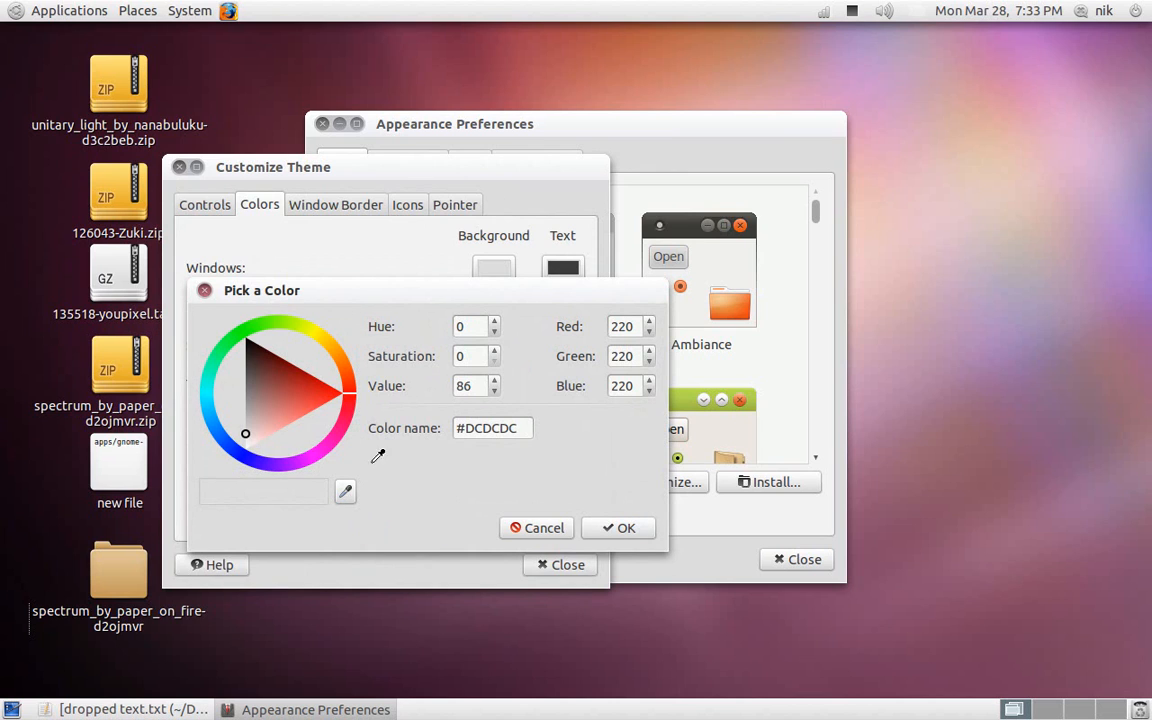
{"action": "left_click", "coordinate": [424, 300]}
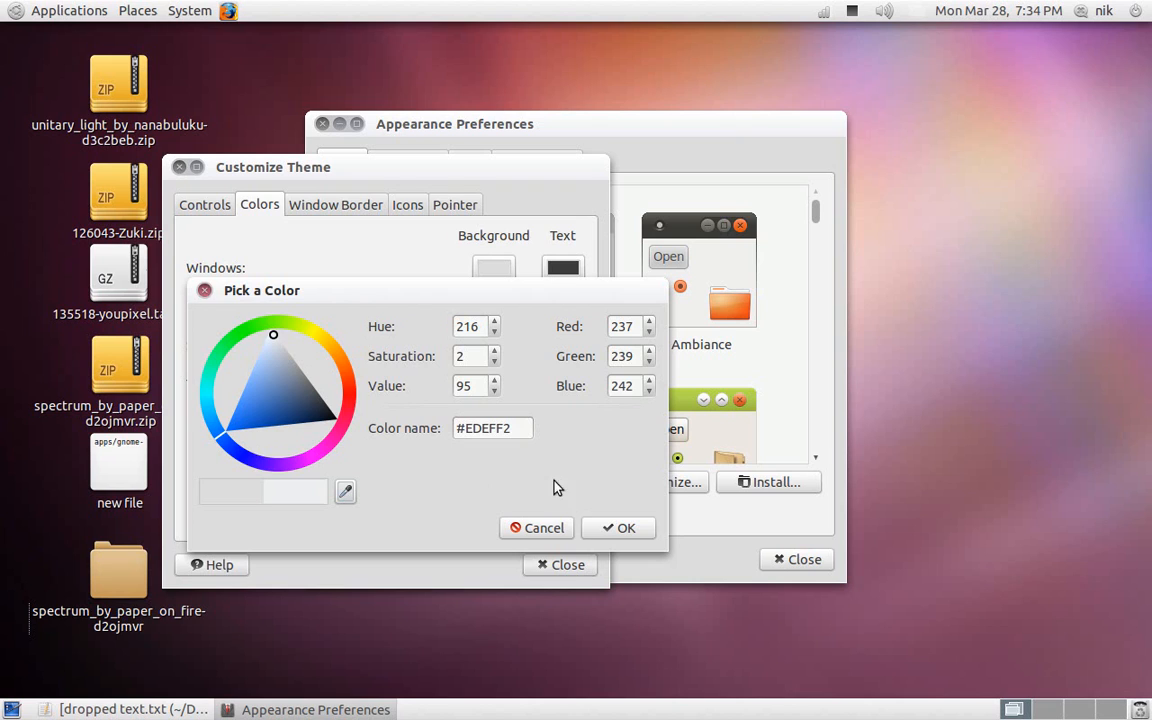
{"action": "left_click", "coordinate": [610, 525]}
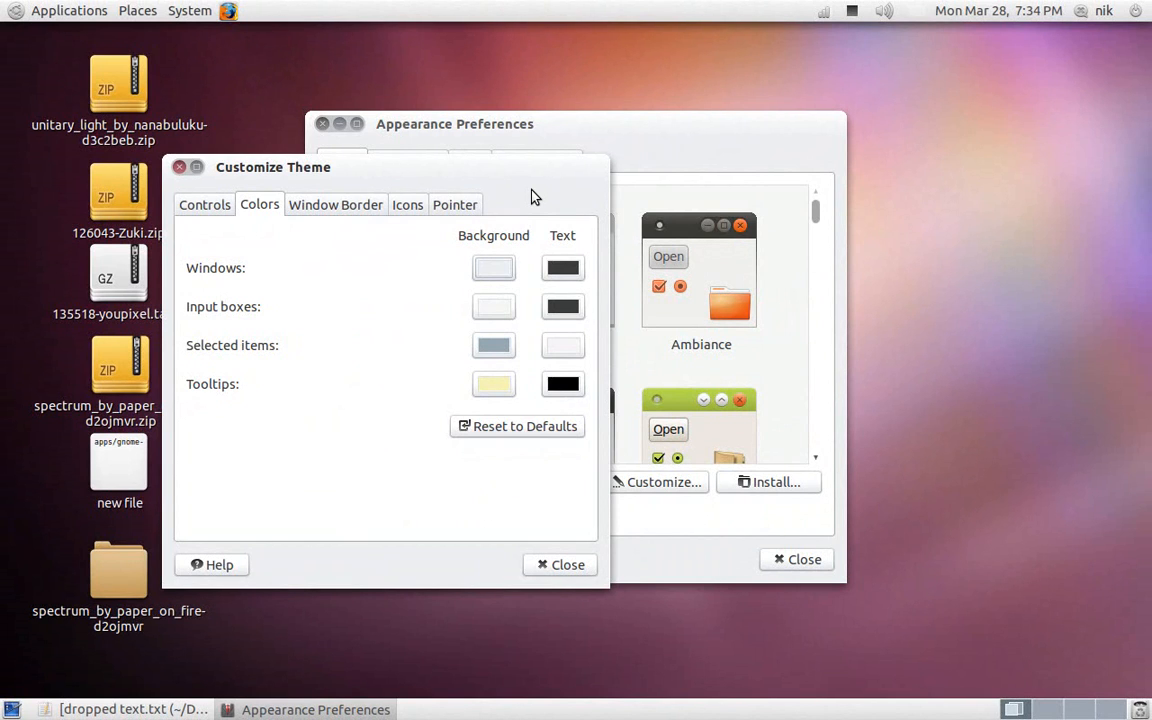
Move the Customize Theme window over the desktop to view the new color, and close it and Appearance Preferences
{"action": "left_click_drag", "start_coordinate": [529, 185], "coordinate": [689, 113]}
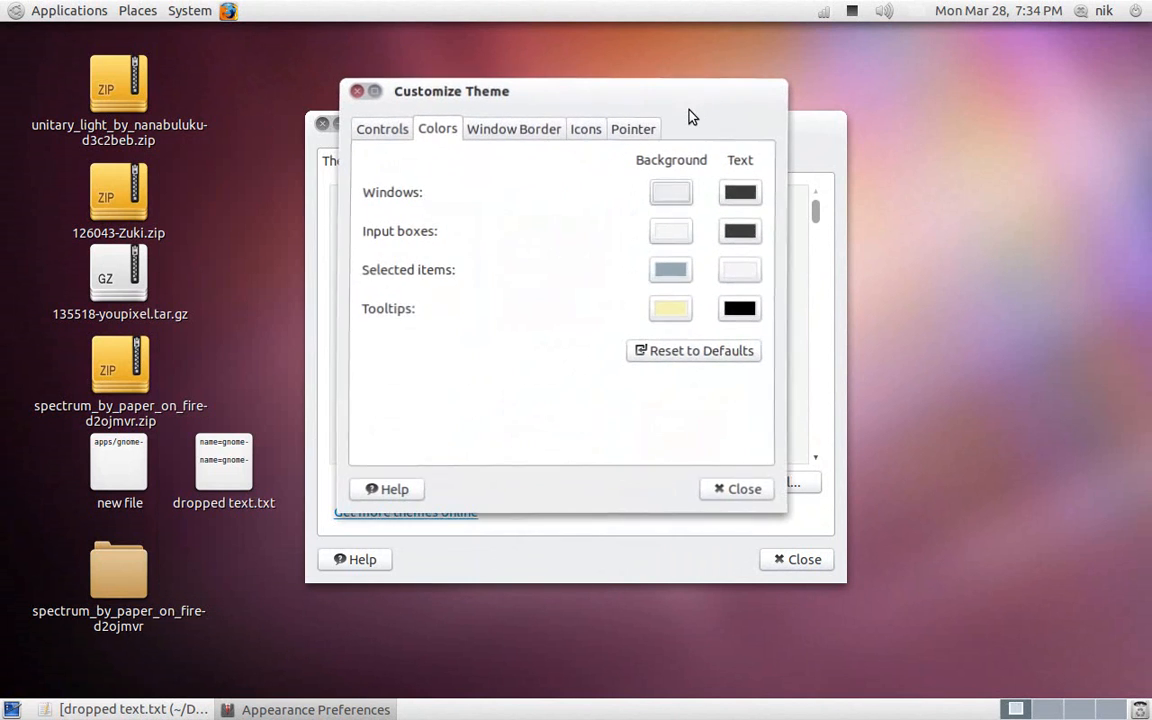
{"action": "left_click", "coordinate": [743, 489]}
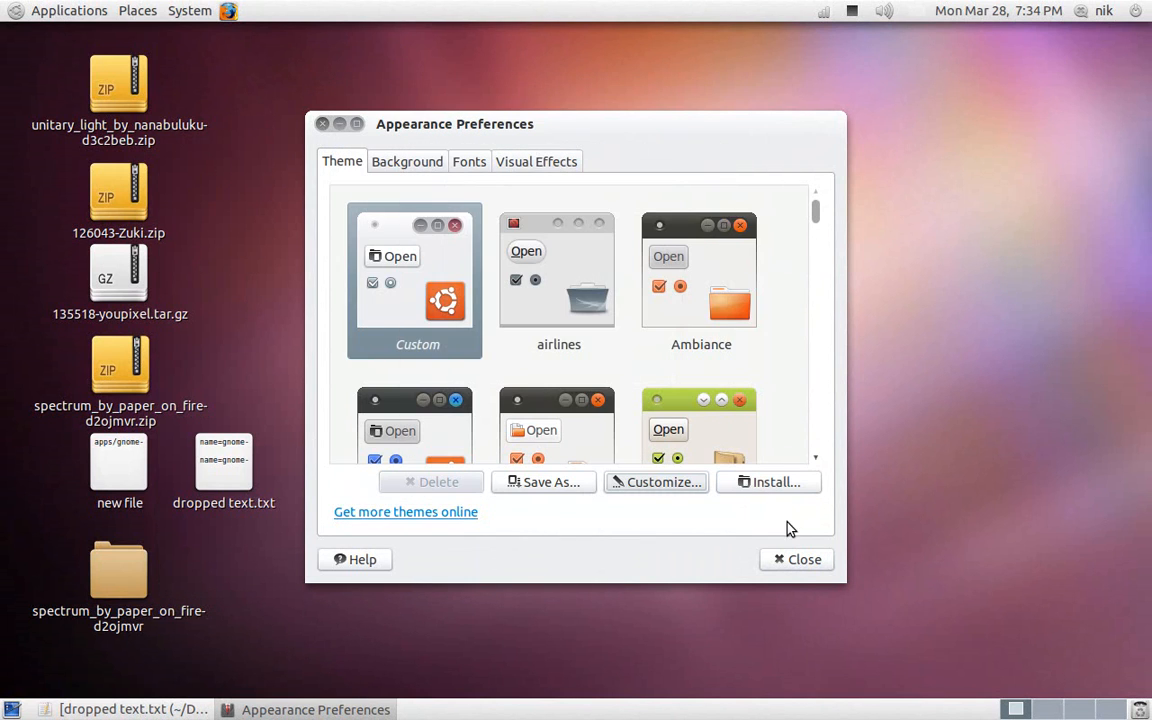
{"action": "left_click", "coordinate": [790, 567]}
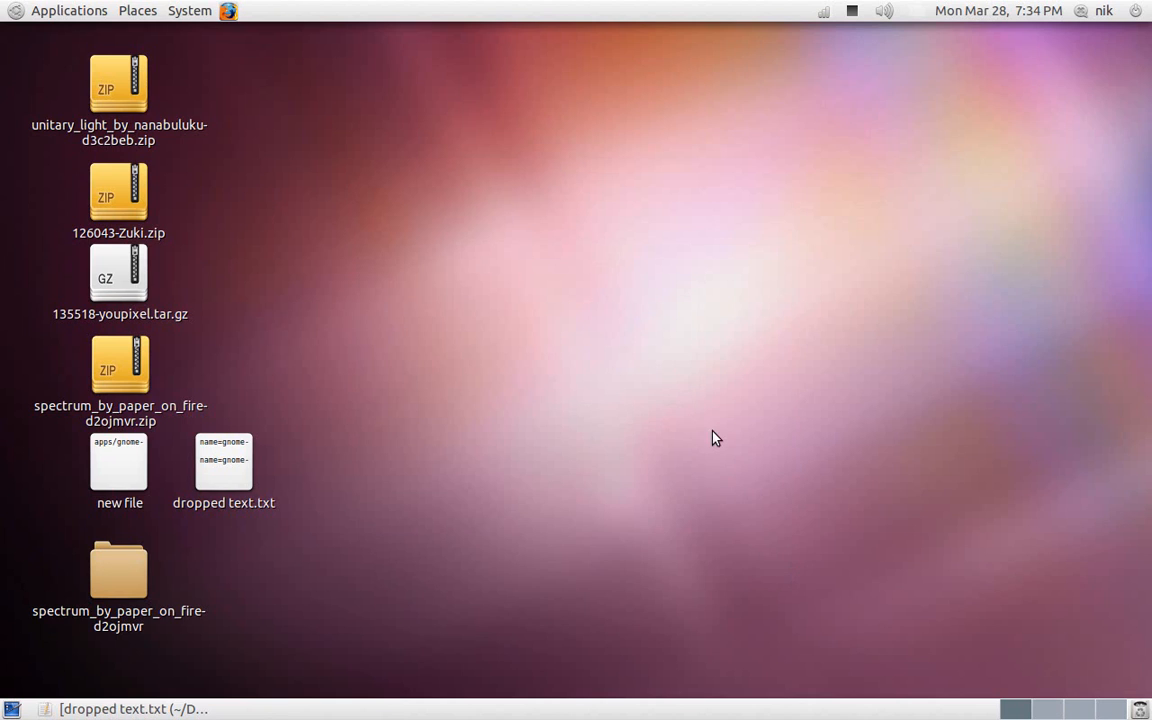